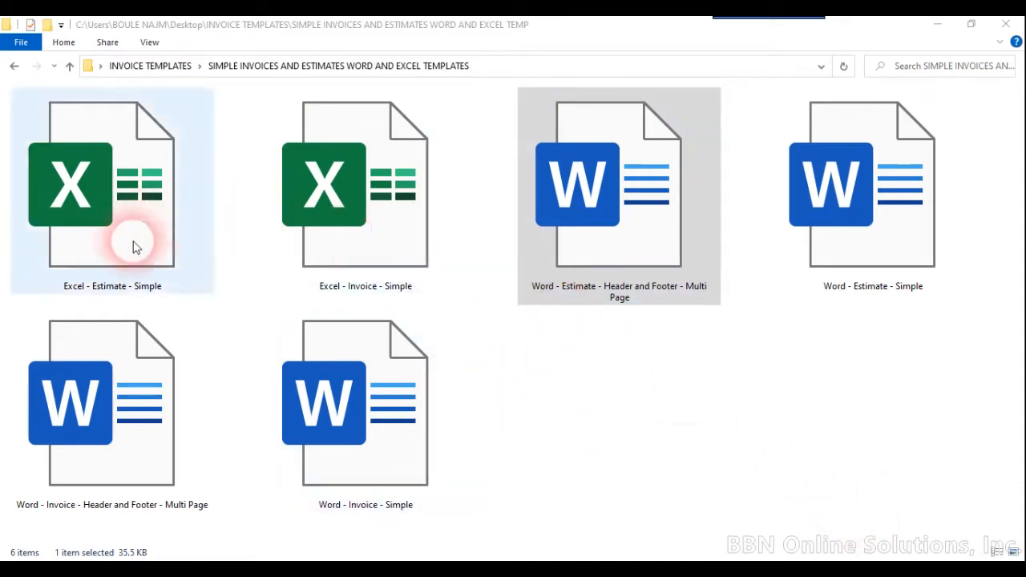
# Look over the Excel and Word estimate and invoice template files in the folder.
pyautogui.click(167, 195)
pyautogui.click(327, 191)
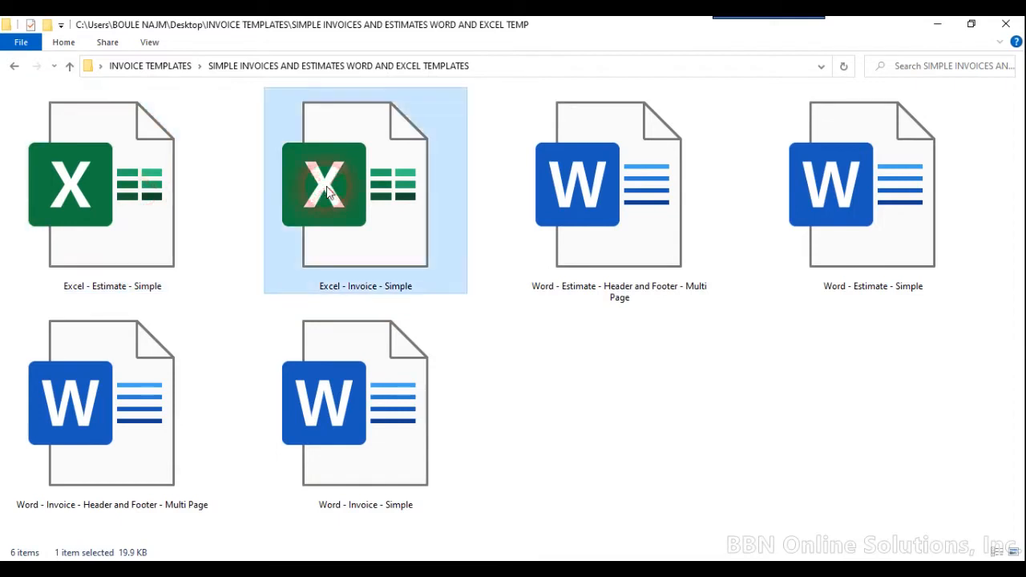
pyautogui.click(585, 184)
pyautogui.click(834, 194)
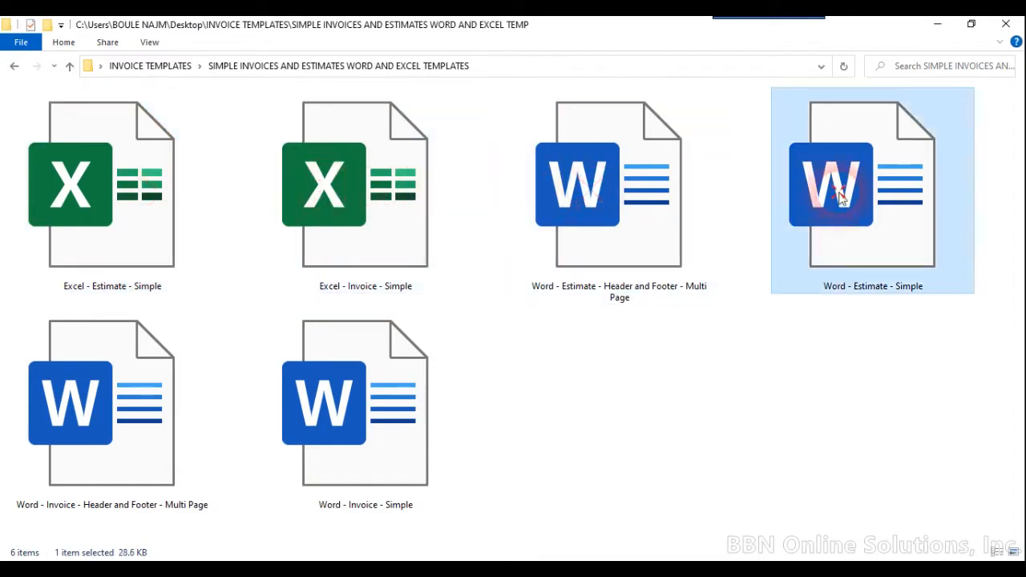
pyautogui.click(131, 348)
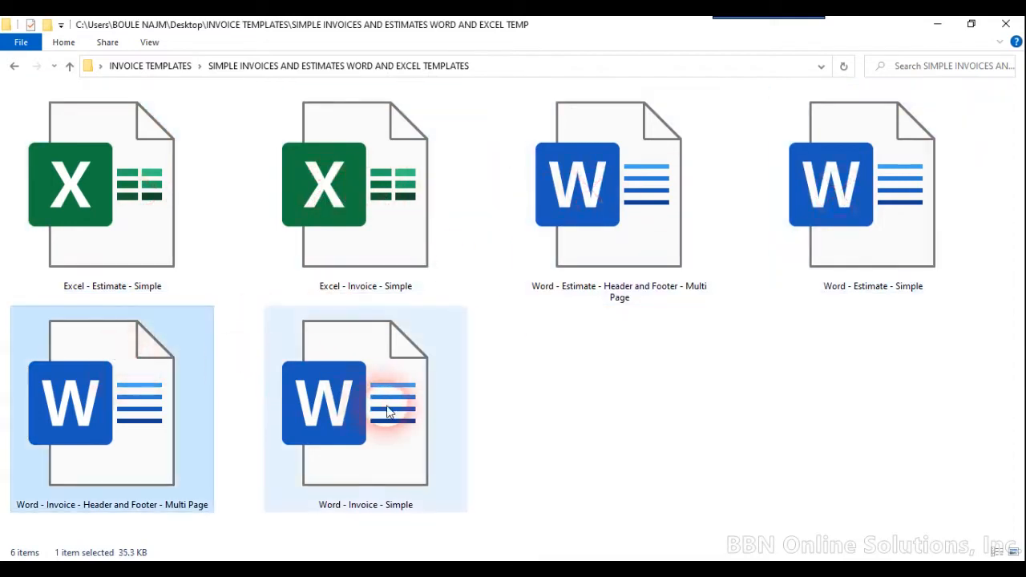
pyautogui.click(353, 409)
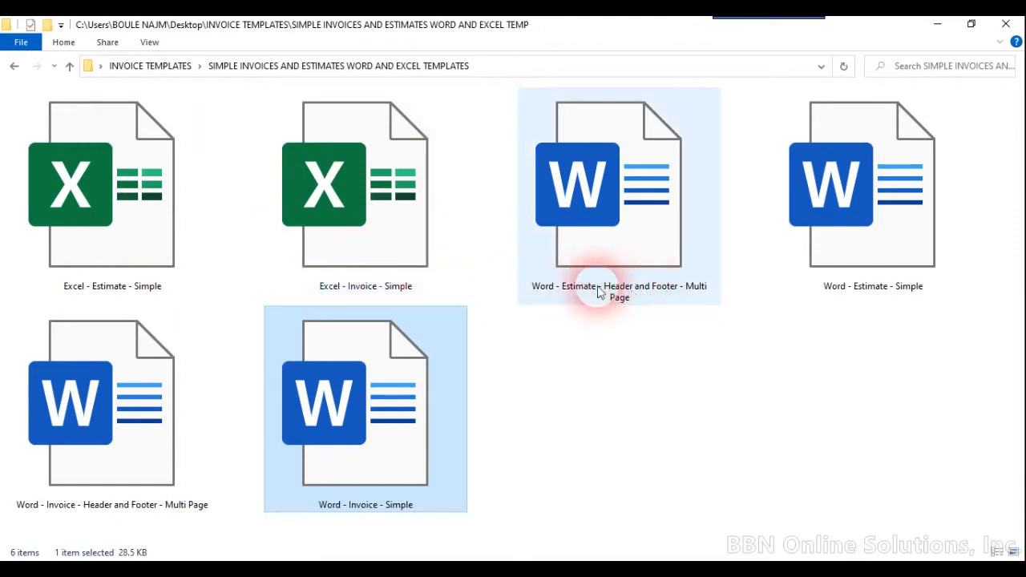
pyautogui.click(113, 228)
pyautogui.click(589, 224)
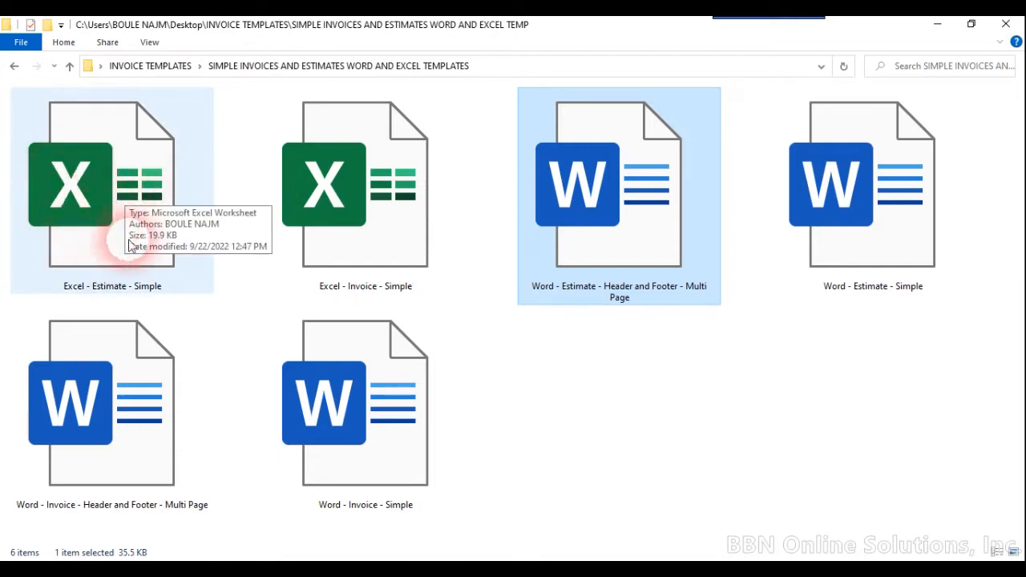
# Open the Excel - Invoice - Simple workbook and review the invoice layout from the company header to the closing lines.
pyautogui.click(366, 216)
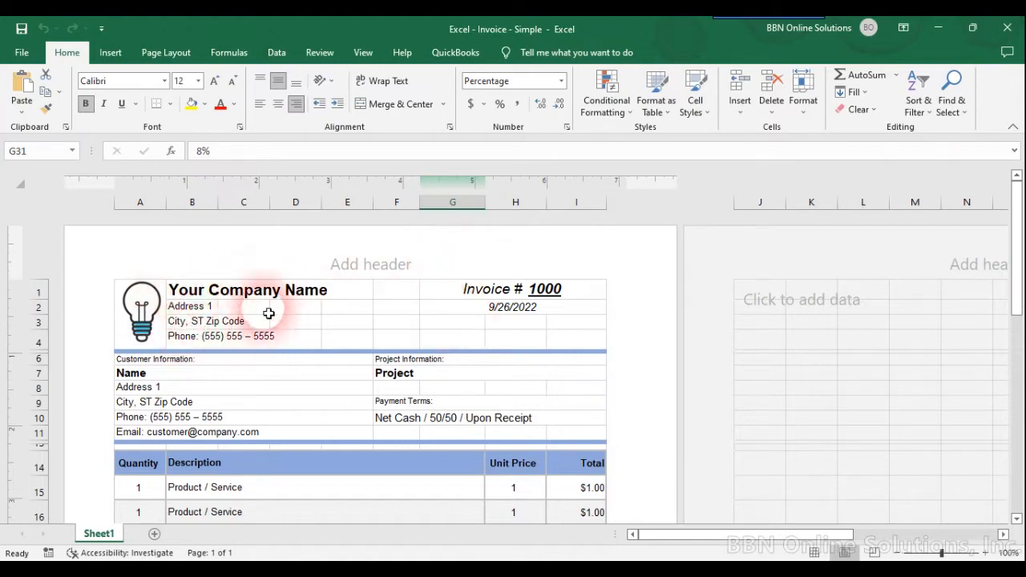
pyautogui.scroll(-5, 273, 321)
pyautogui.scroll(-6, 285, 340)
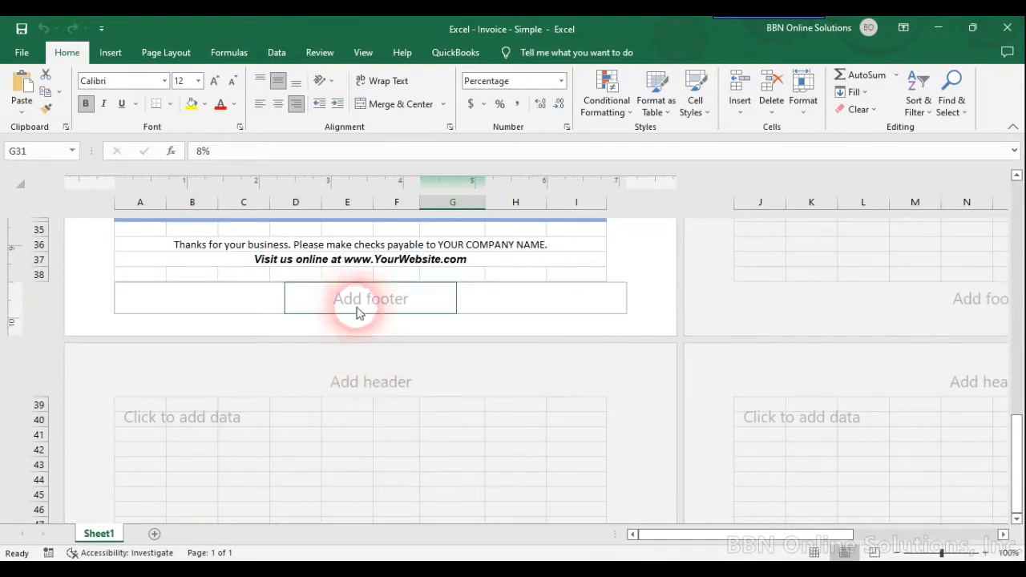
pyautogui.scroll(1, 355, 321)
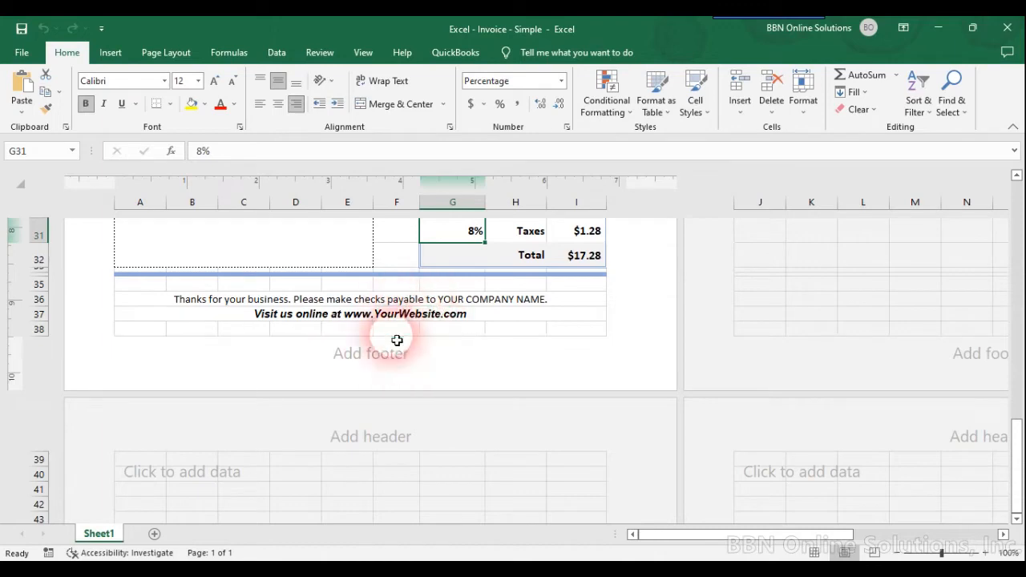
pyautogui.scroll(2, 415, 340)
pyautogui.scroll(8, 415, 340)
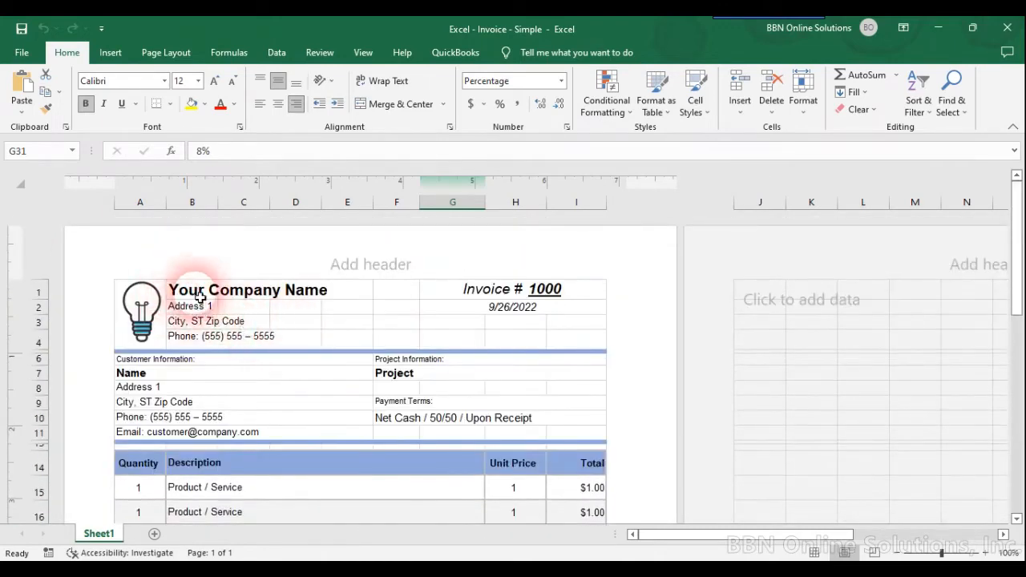
# Replace the company name in cell B1 with "My Own Business Name".
pyautogui.click(191, 295)
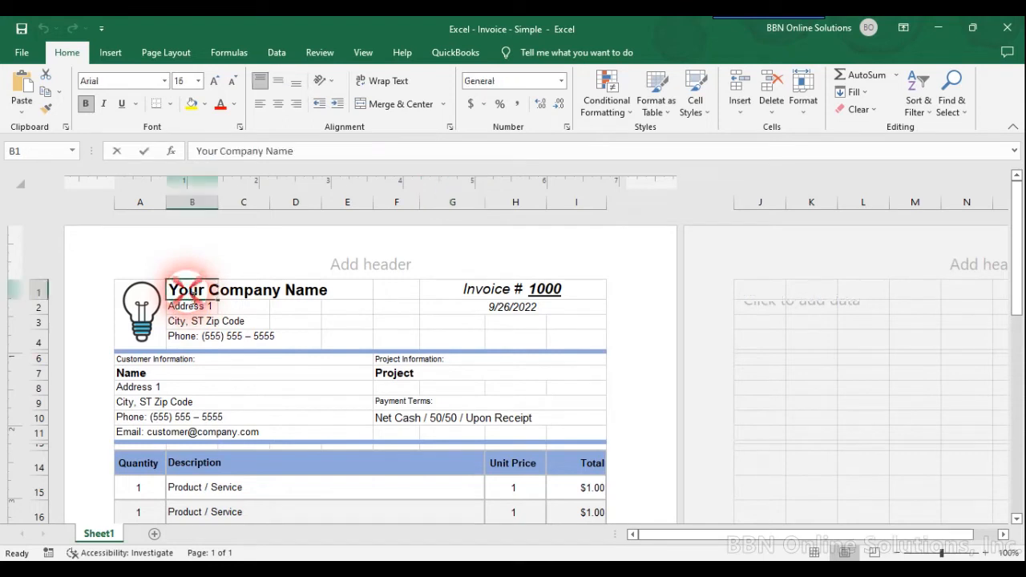
pyautogui.doubleClick(190, 294)
pyautogui.moveTo(175, 298); pyautogui.dragTo(334, 305)
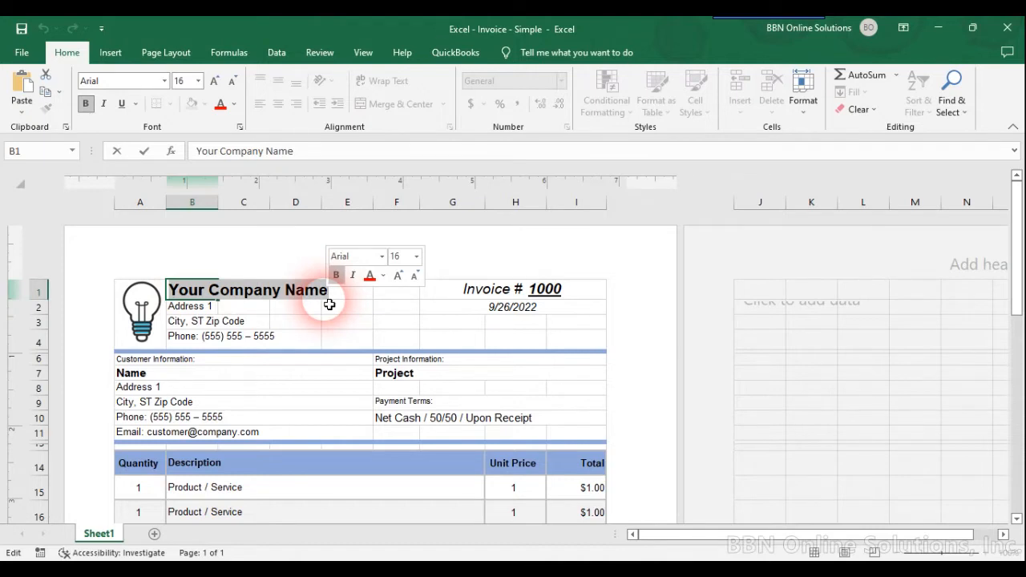
pyautogui.write('My OP')
pyautogui.press('BackSpace')
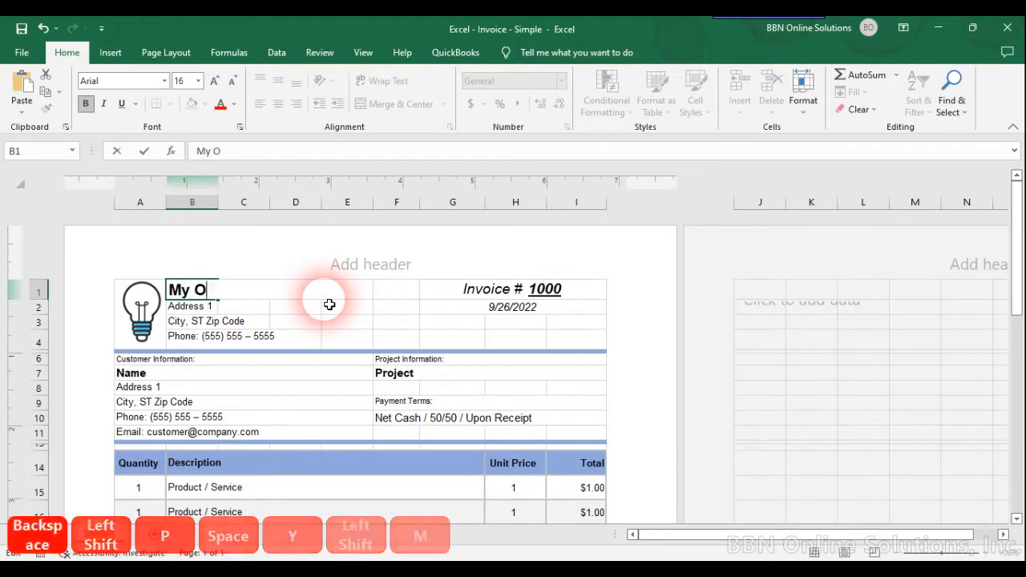
pyautogui.write('wn Busi')
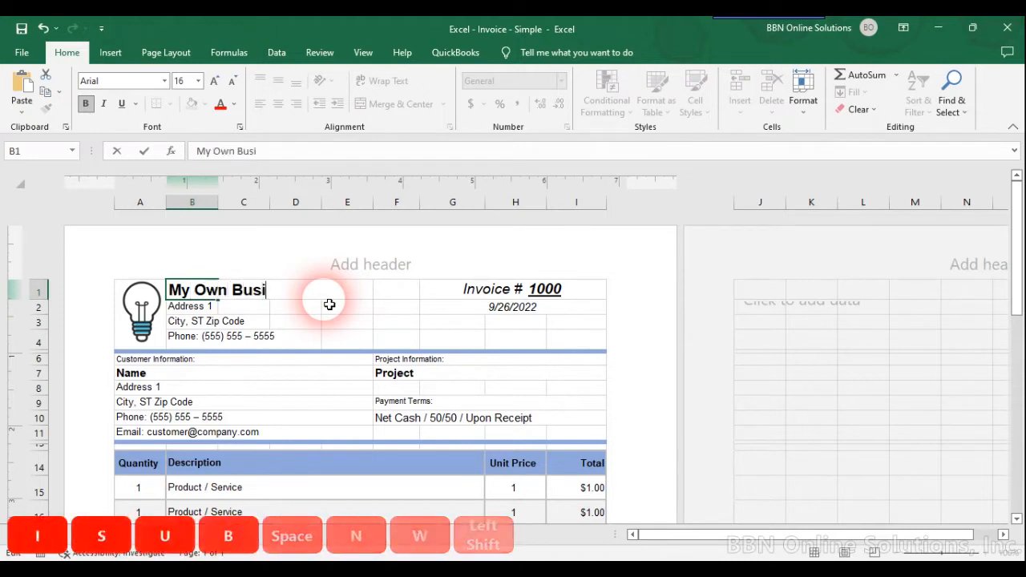
pyautogui.write('ness Name')
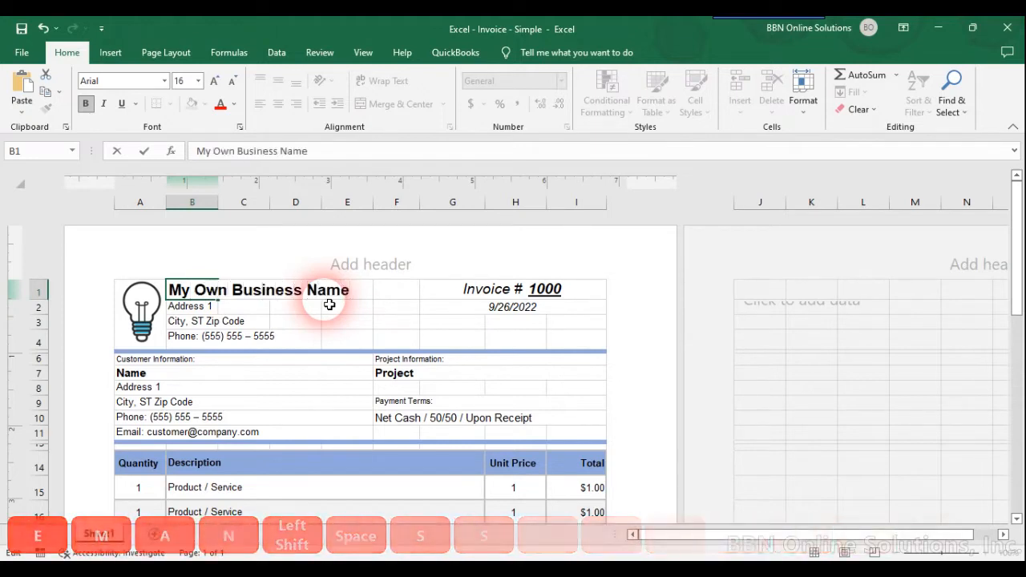
pyautogui.press('Return')
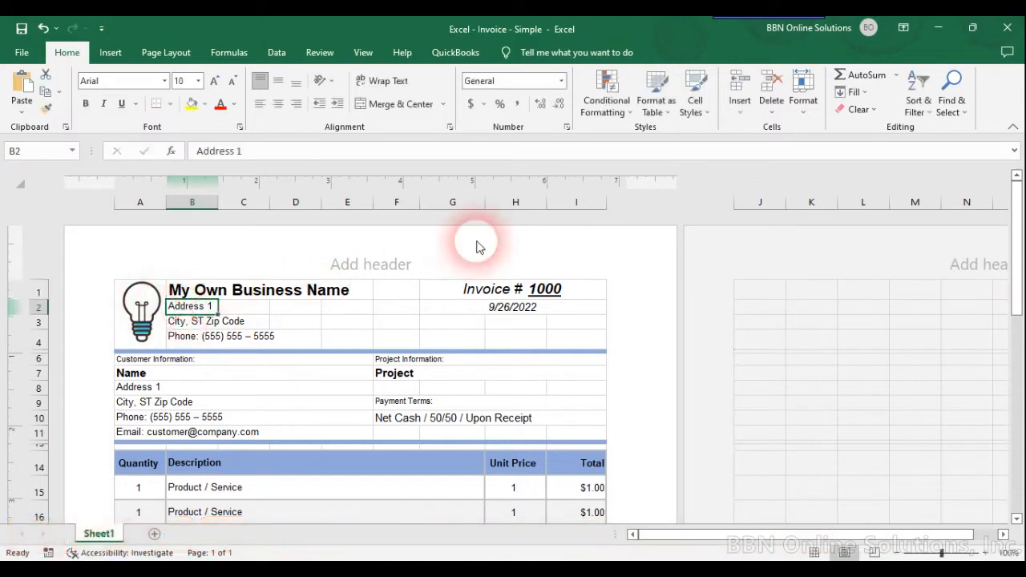
# Change the company address line in cell B2 to "Address 123".
pyautogui.write('Ad')
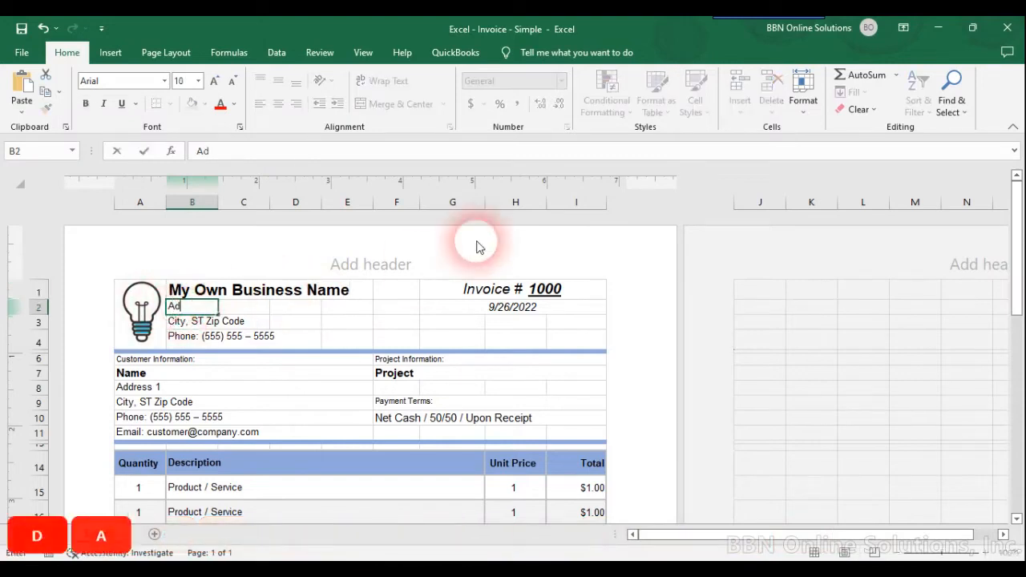
pyautogui.write('dress 123')
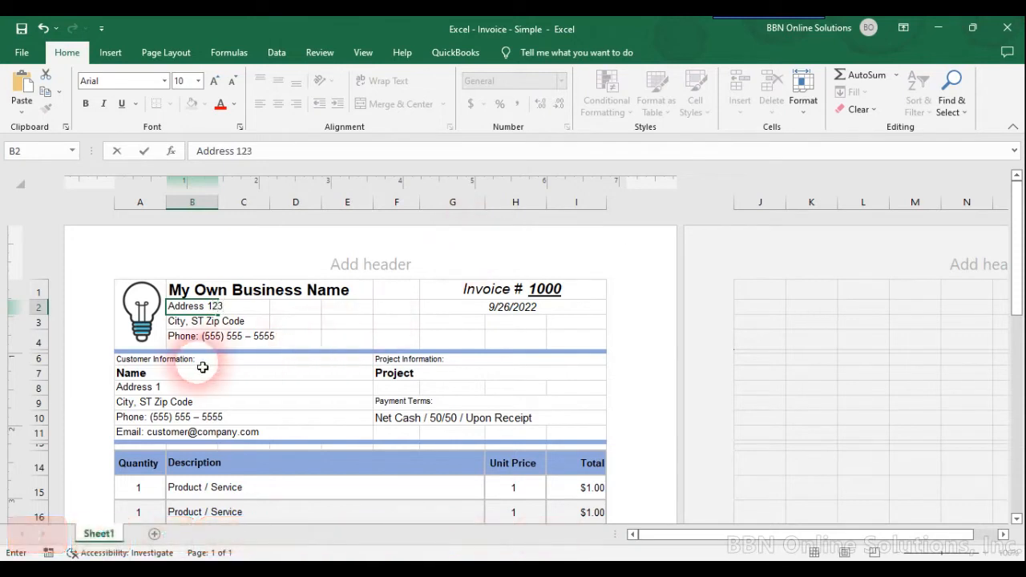
pyautogui.click(187, 342)
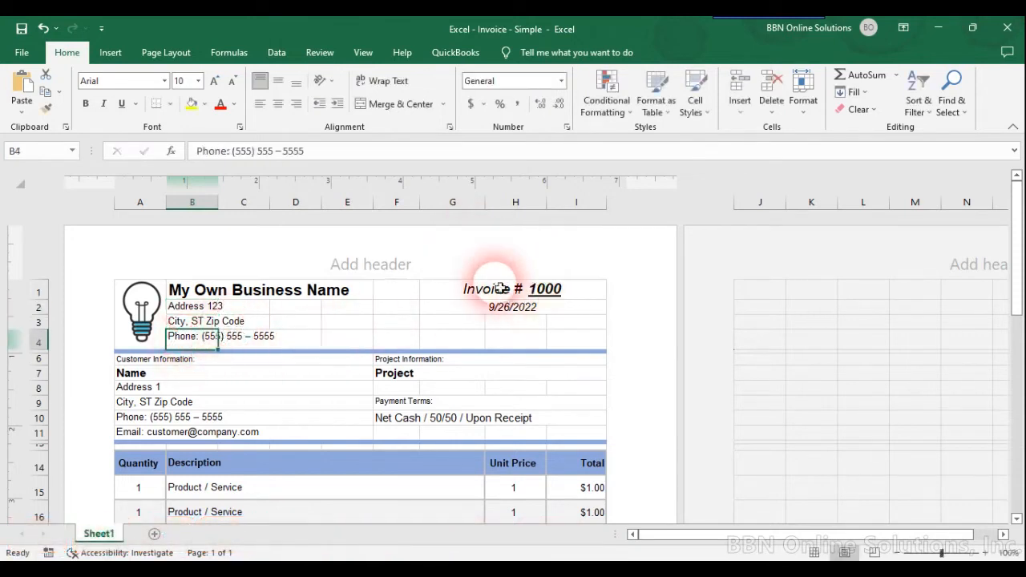
# Inspect the invoice date's formula and the source options for changing the light bulb logo picture.
pyautogui.click(472, 310)
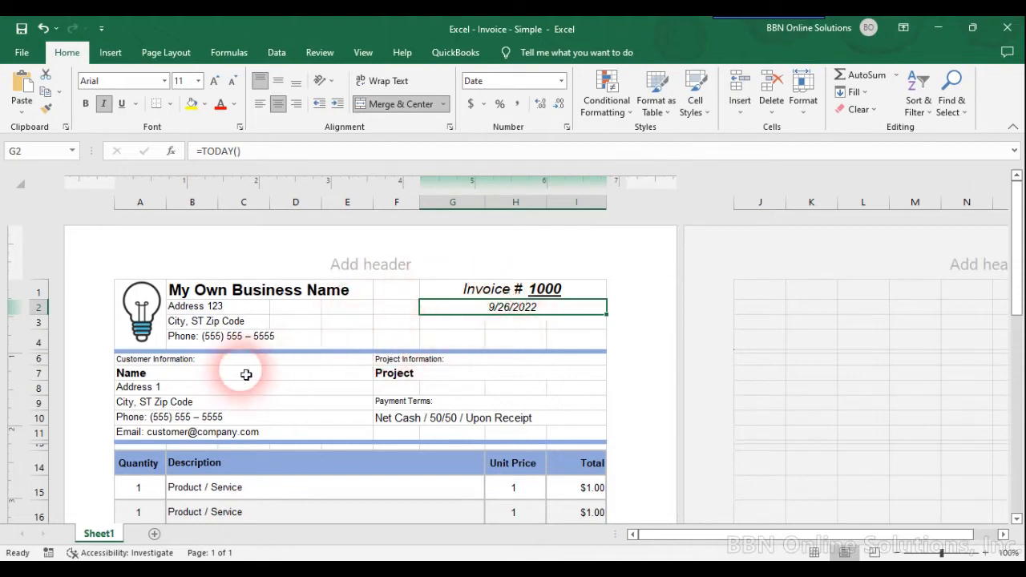
pyautogui.scroll(-2, 237, 389)
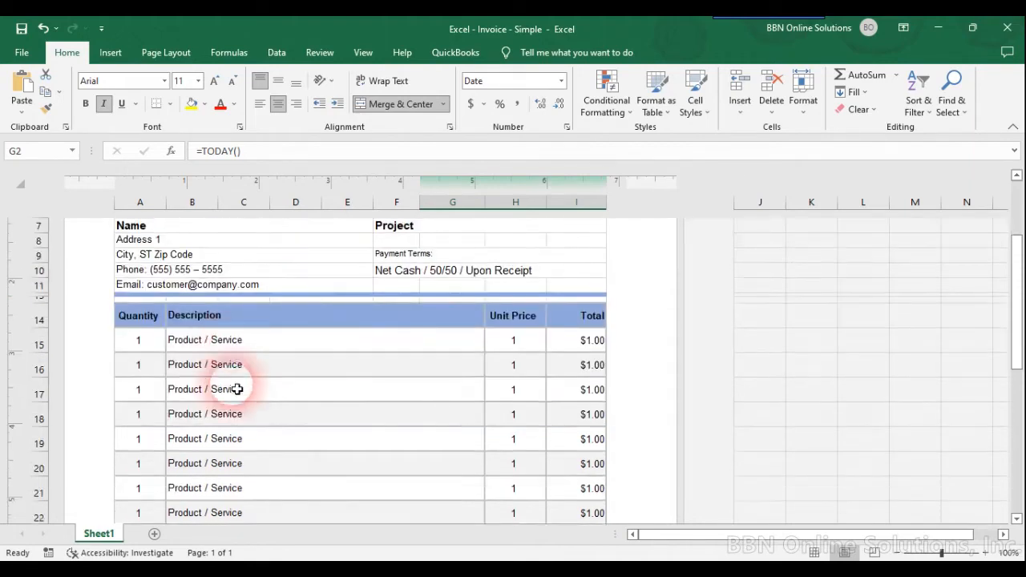
pyautogui.scroll(3, 192, 377)
pyautogui.click(145, 311)
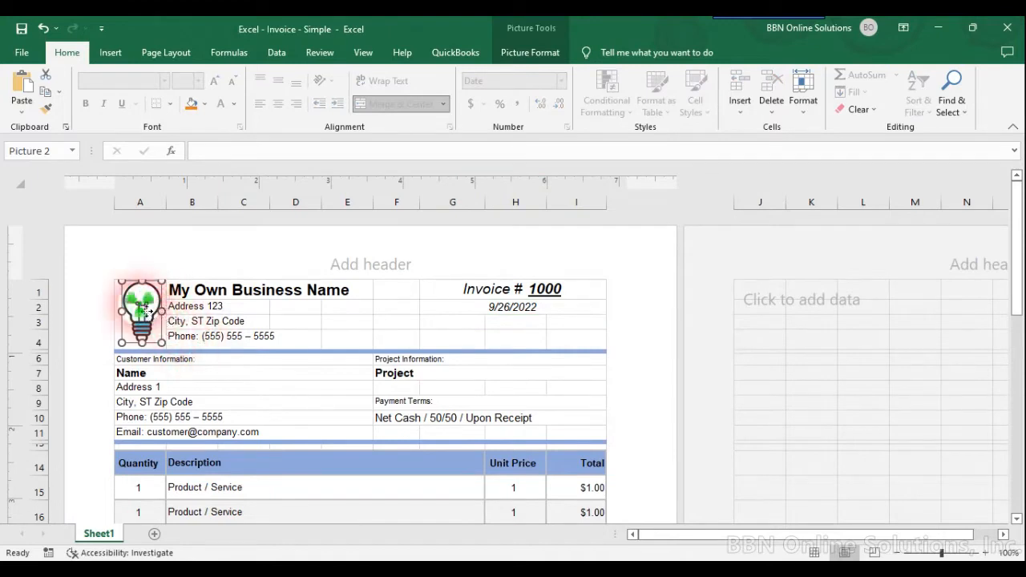
pyautogui.rightClick(145, 311)
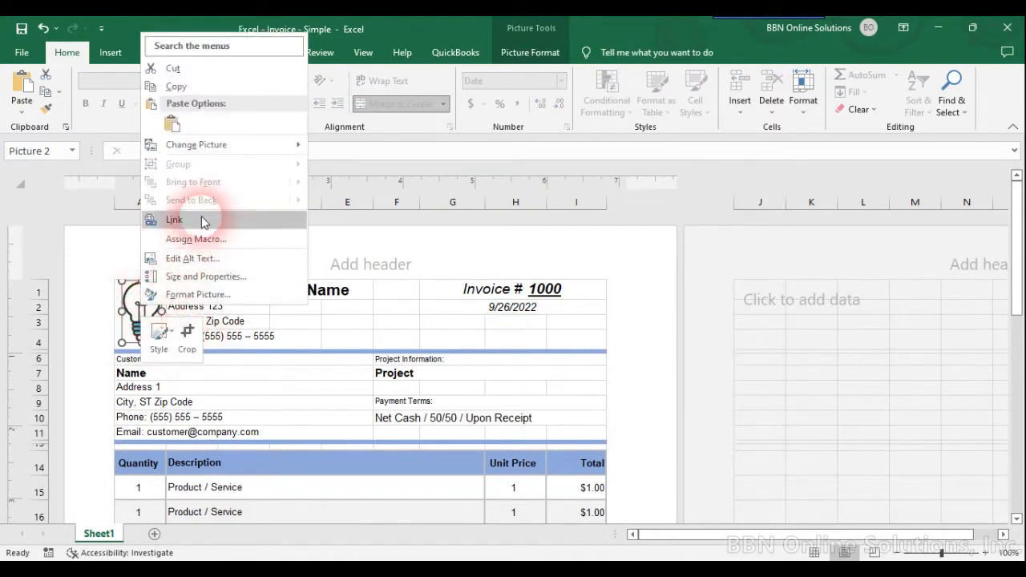
pyautogui.moveTo(207, 148)
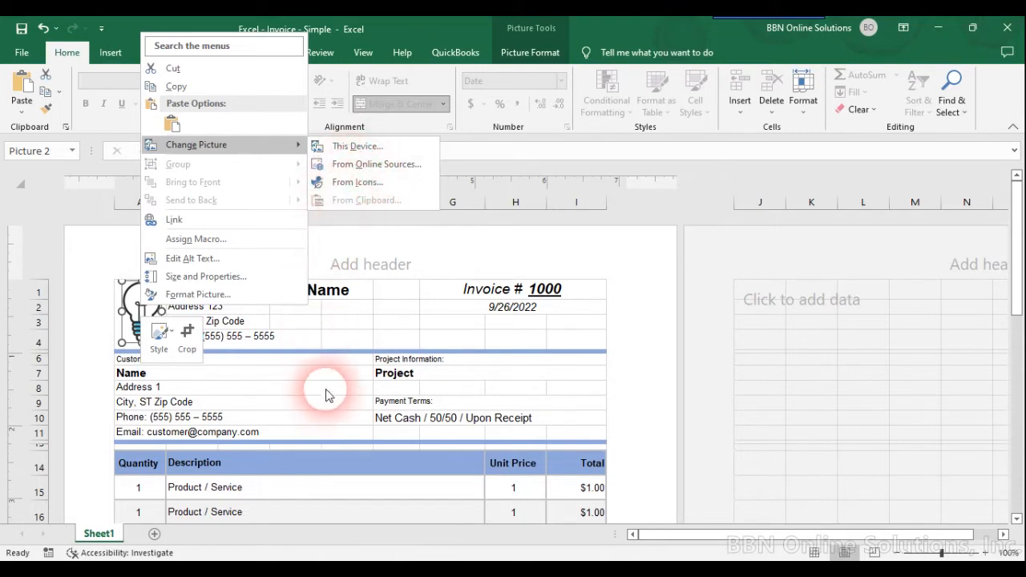
pyautogui.press('Escape')
pyautogui.press('Escape')
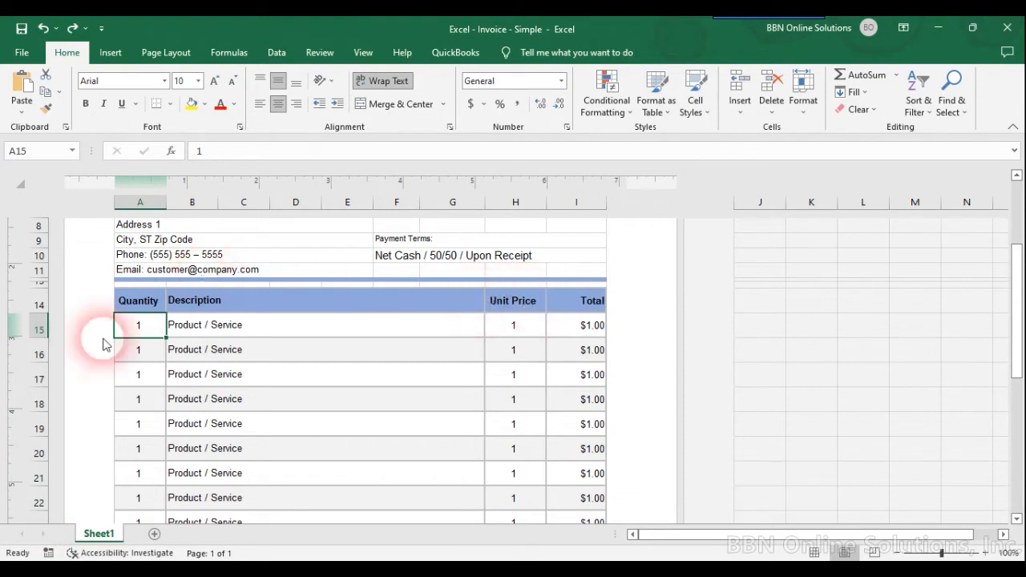
# Fill in the first line item with quantity 2, description "Corporate Logo Design Service" and unit price 35.
pyautogui.click(139, 326)
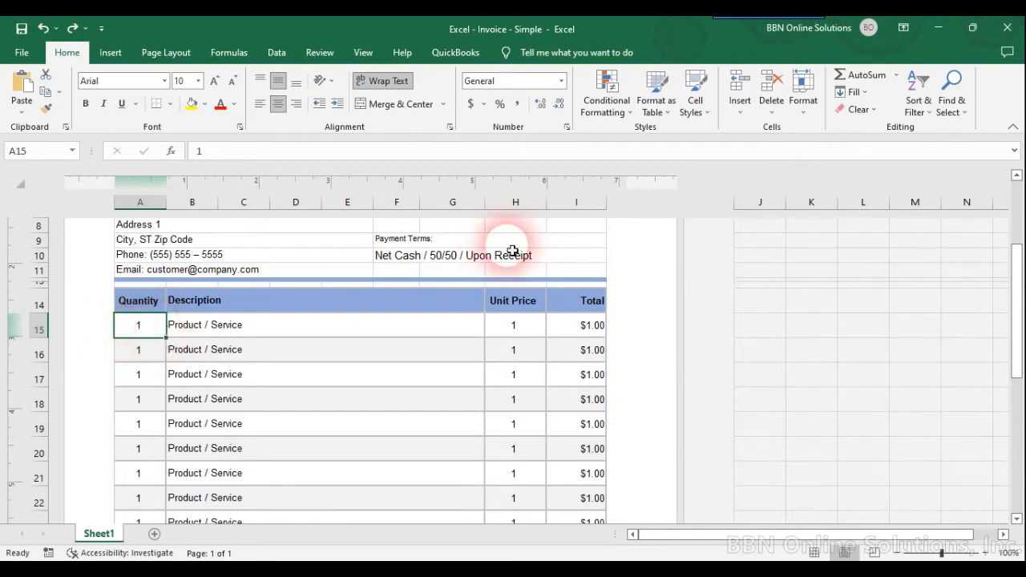
pyautogui.write('2')
pyautogui.press('Tab')
pyautogui.write('C')
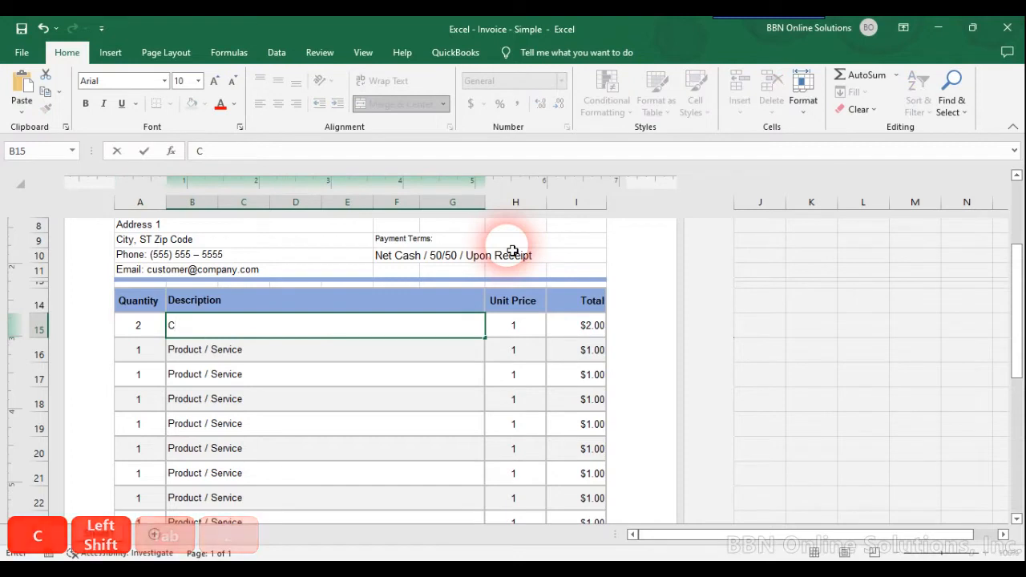
pyautogui.write('orporate Logo Design S')
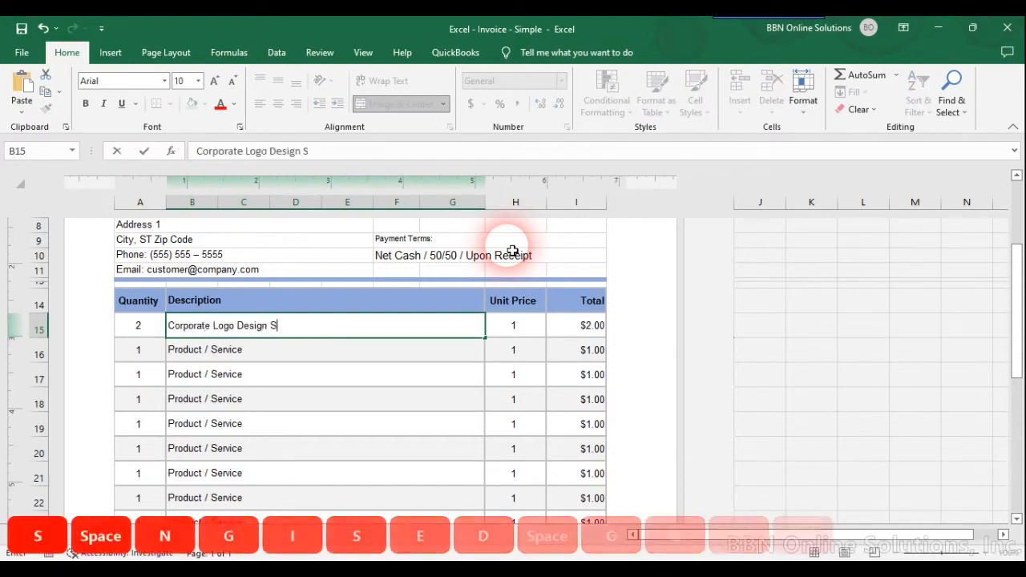
pyautogui.write('ervice')
pyautogui.press('Tab')
pyautogui.write('3')
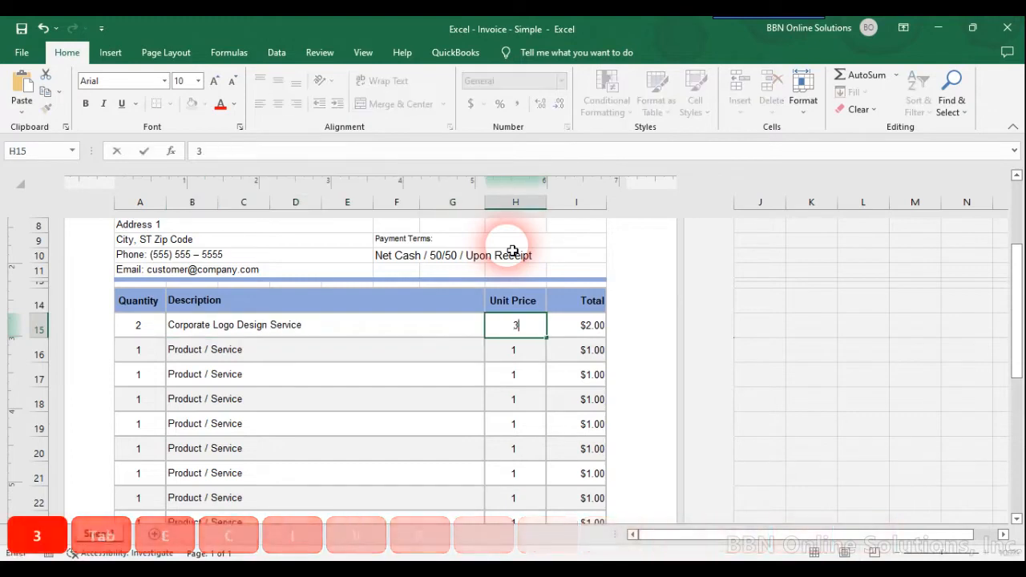
pyautogui.write('5')
pyautogui.press('Tab')
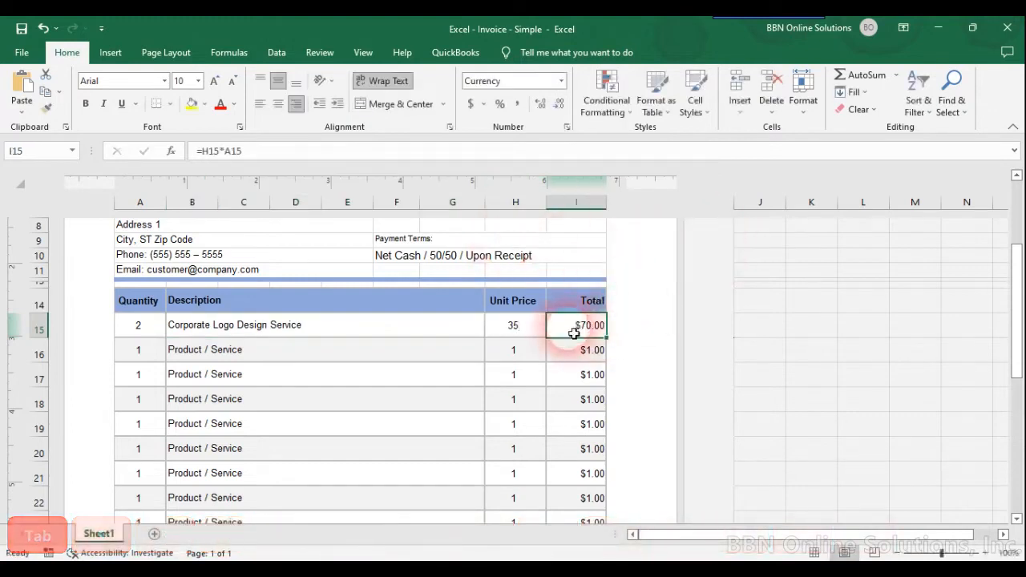
# Fill in the second line item's description as "Standard Website Design Service" and its unit price as 295.
pyautogui.click(149, 360)
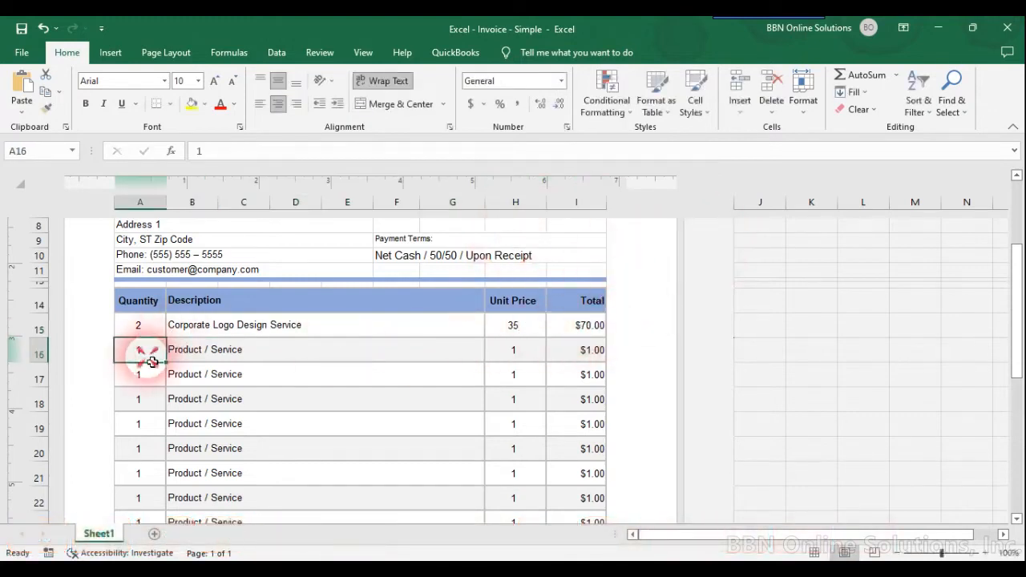
pyautogui.click(240, 358)
pyautogui.write('Standard ')
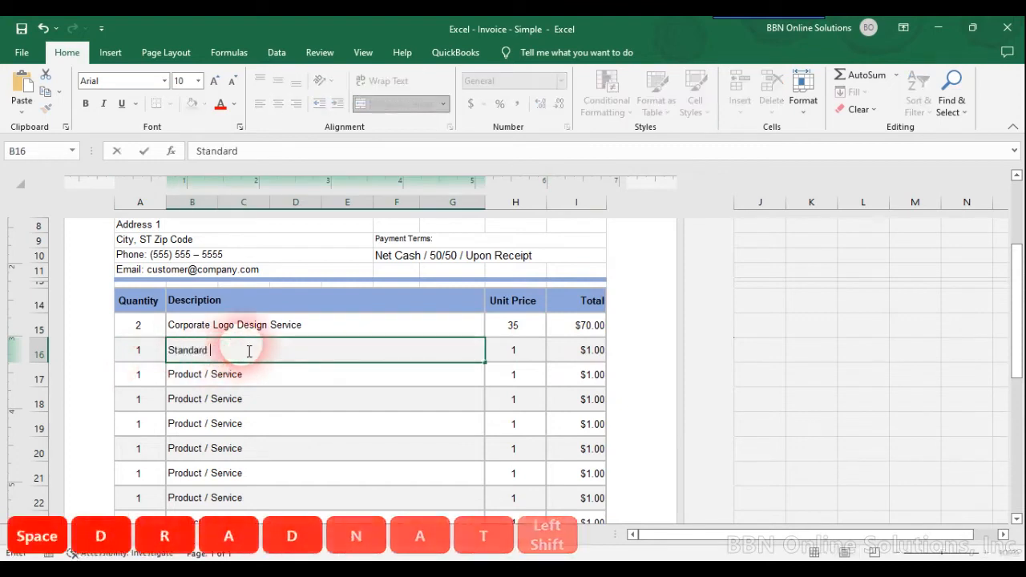
pyautogui.write('Website Design')
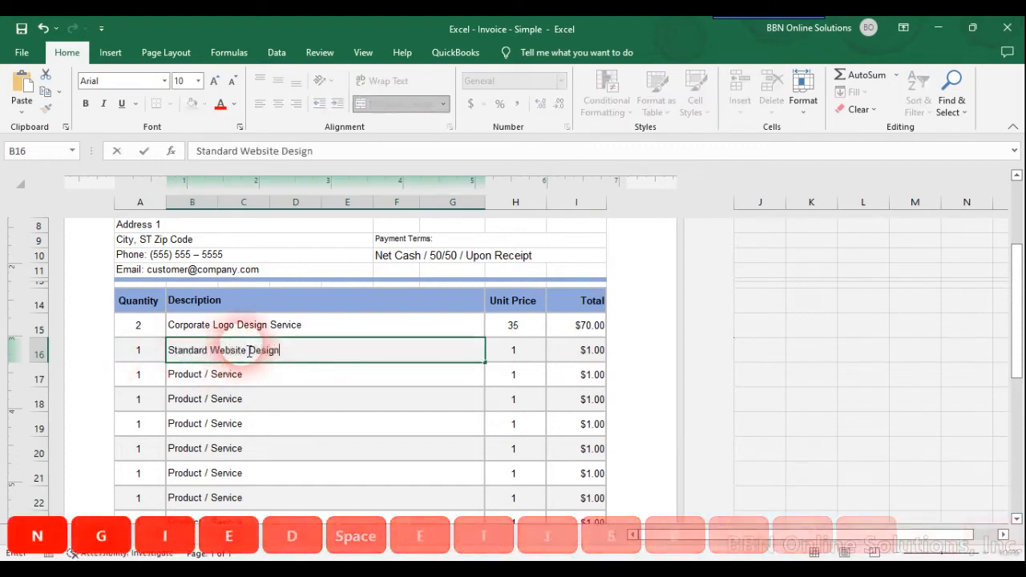
pyautogui.write(' Service')
pyautogui.press('Tab')
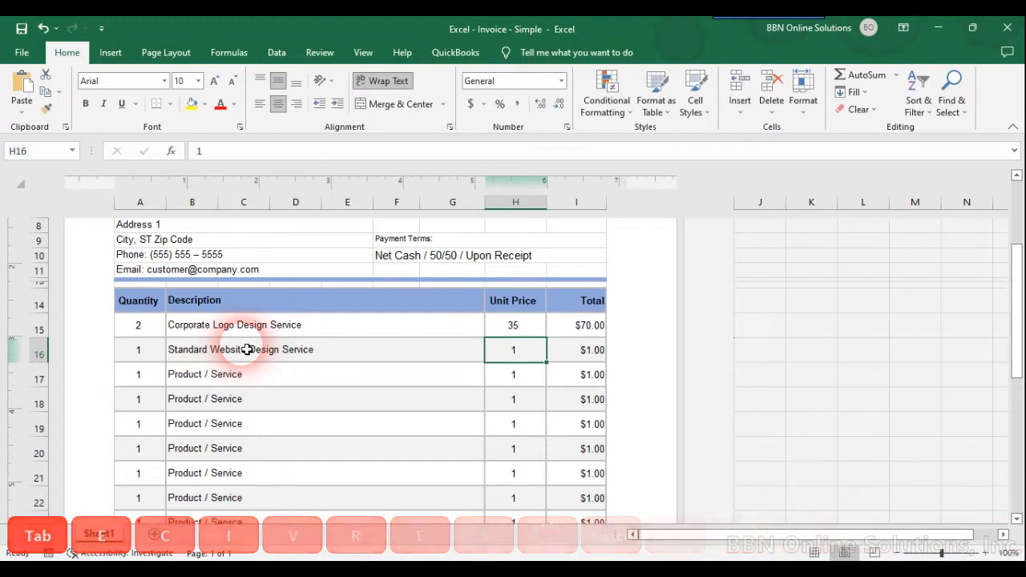
pyautogui.write('295')
pyautogui.press('Tab')
# Clear the contents of the unused line item rows 17 to 28, from quantity through total.
pyautogui.scroll(-1, 206, 385)
pyautogui.moveTo(141, 329); pyautogui.dragTo(580, 505)
pyautogui.press('Delete')
pyautogui.click(551, 473)
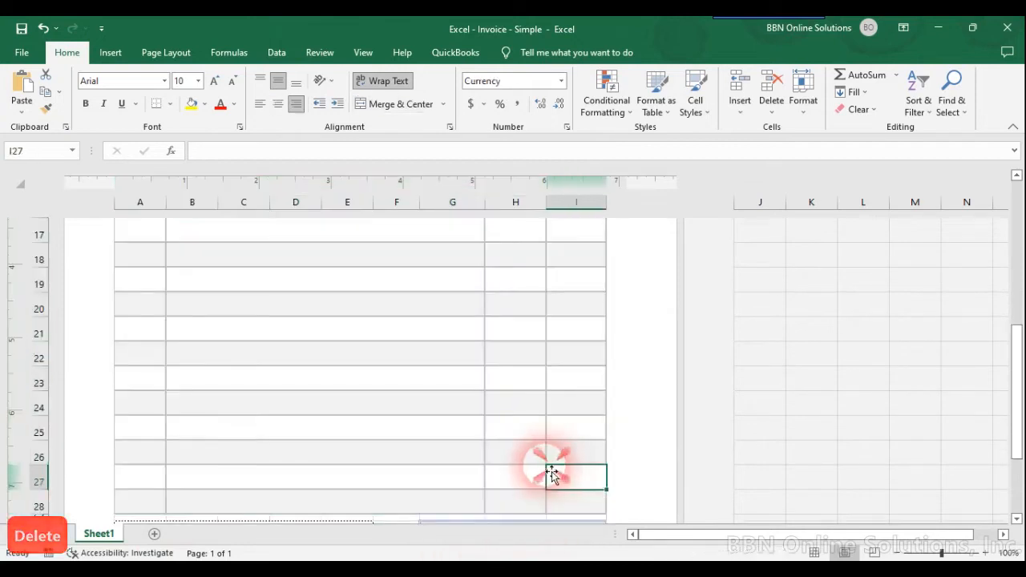
pyautogui.scroll(-3, 526, 454)
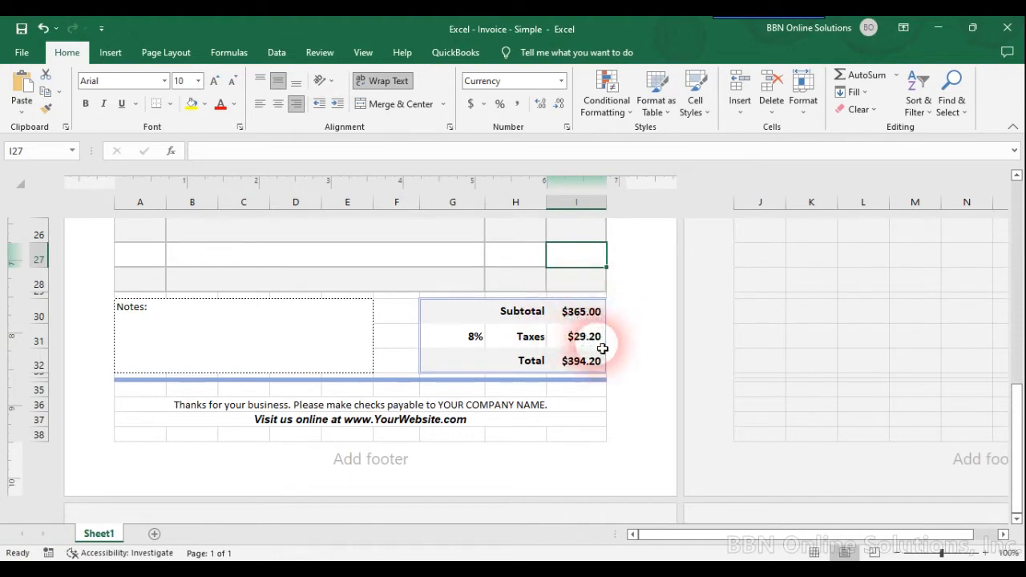
# Set the invoice's tax rate to 5%.
pyautogui.click(470, 337)
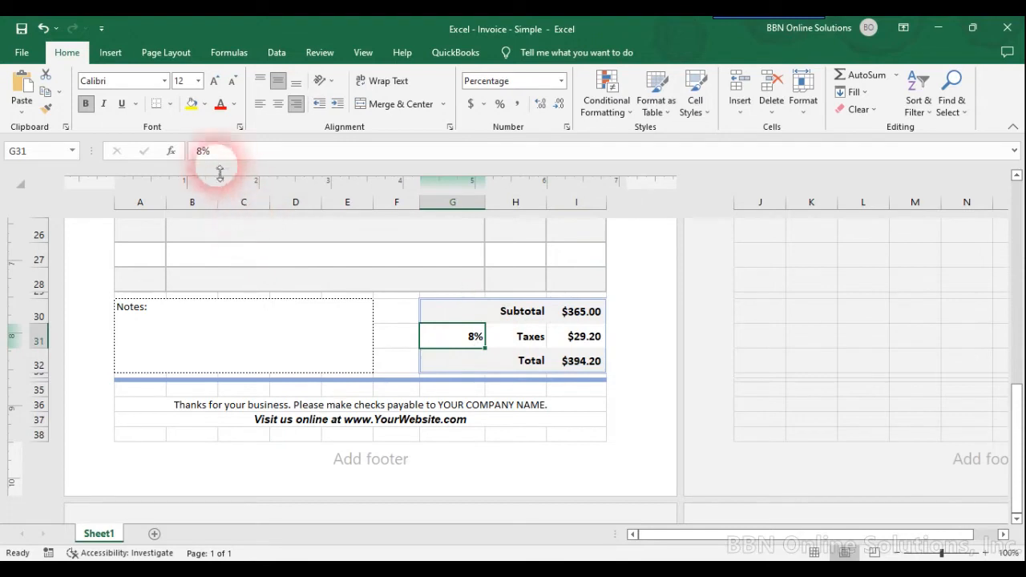
pyautogui.moveTo(221, 155); pyautogui.dragTo(188, 144)
pyautogui.write('5')
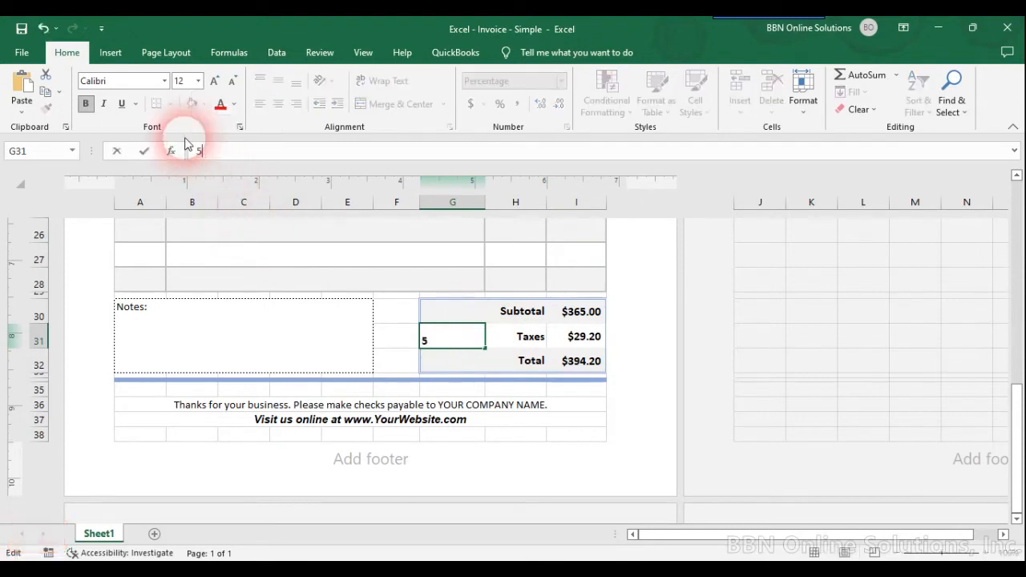
pyautogui.press('Return')
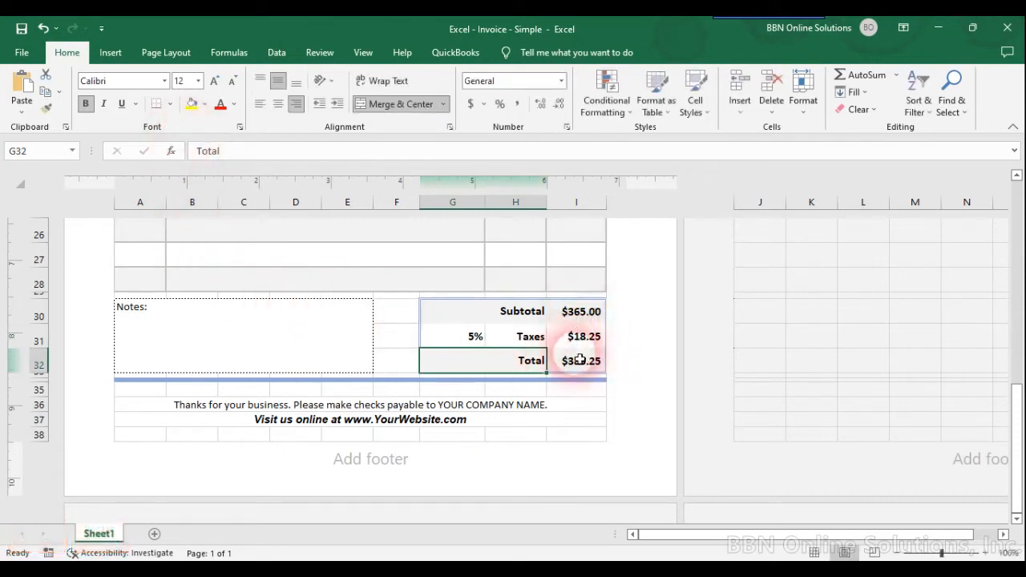
# Set the tax rate beside Taxes to 0%.
pyautogui.click(479, 338)
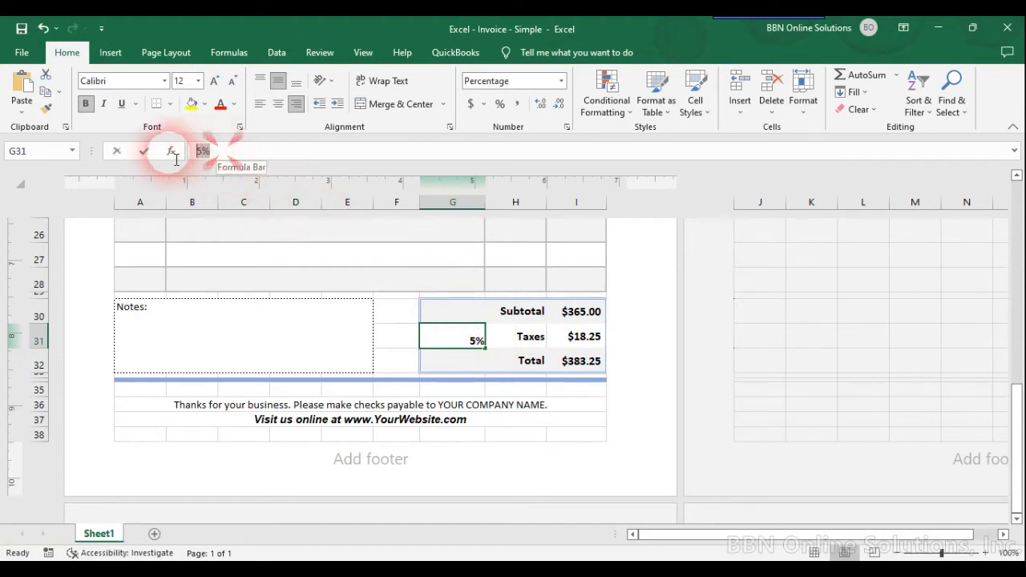
pyautogui.moveTo(193, 152); pyautogui.dragTo(267, 147)
pyautogui.write('0')
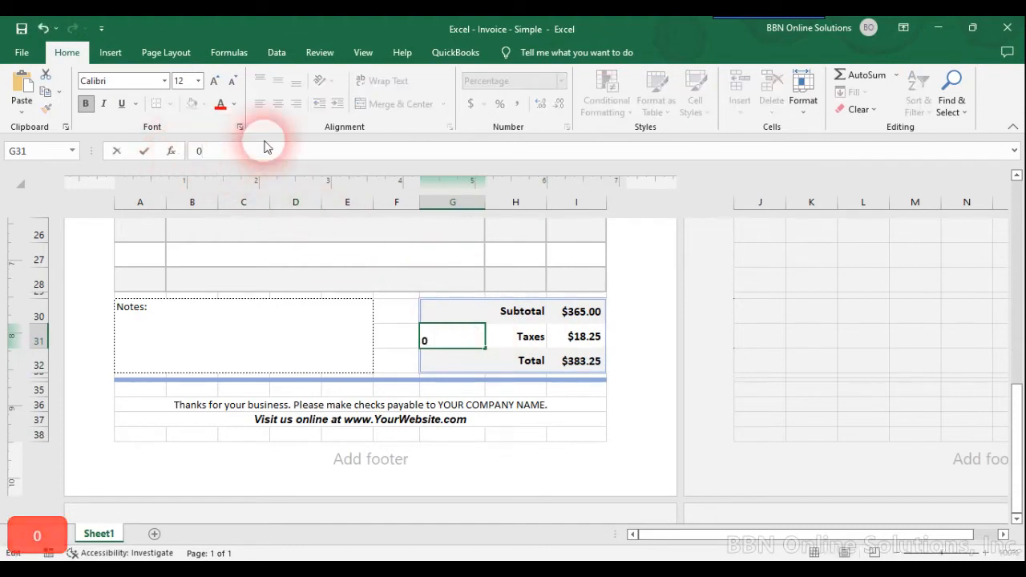
pyautogui.write('%')
pyautogui.press('Return')
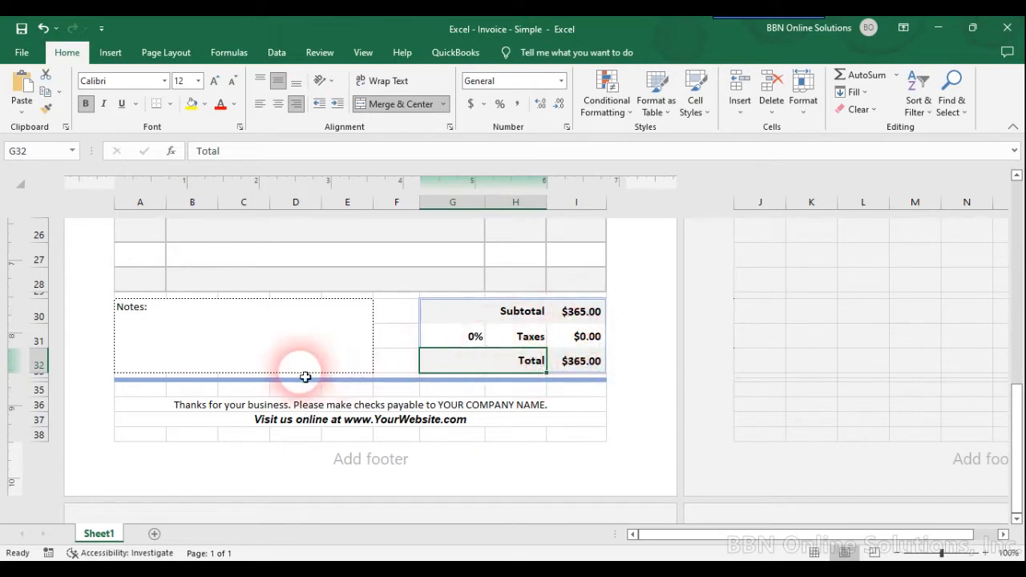
# Add the text "Enter notes here." after the Notes label in the notes box beside the totals.
pyautogui.click(212, 332)
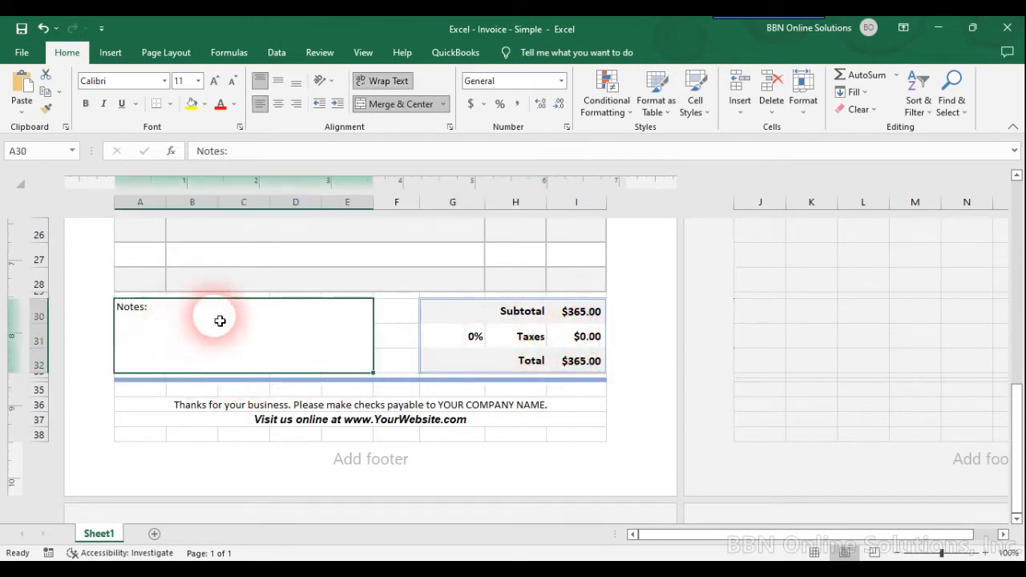
pyautogui.doubleClick(181, 335)
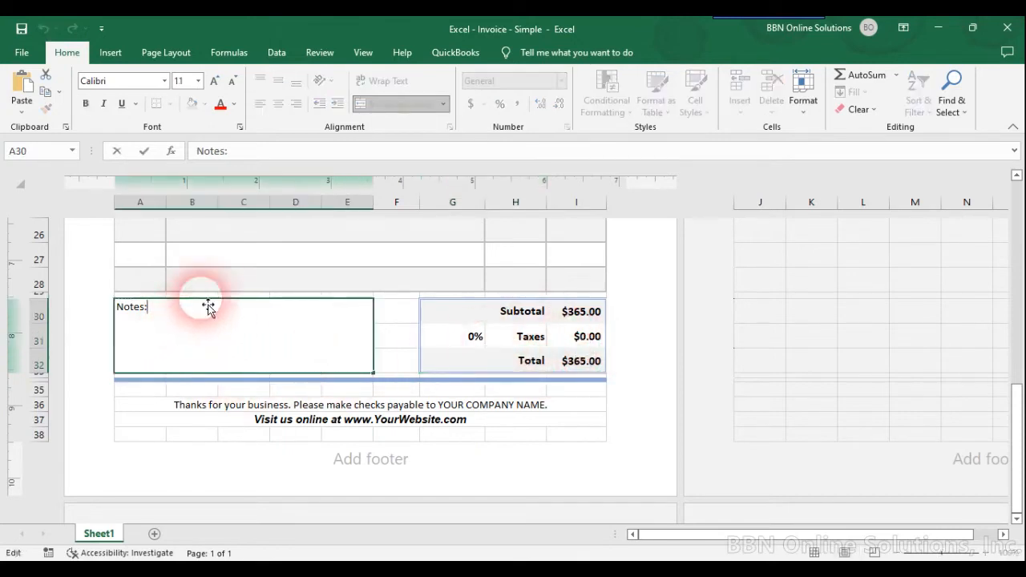
pyautogui.write('Ente')
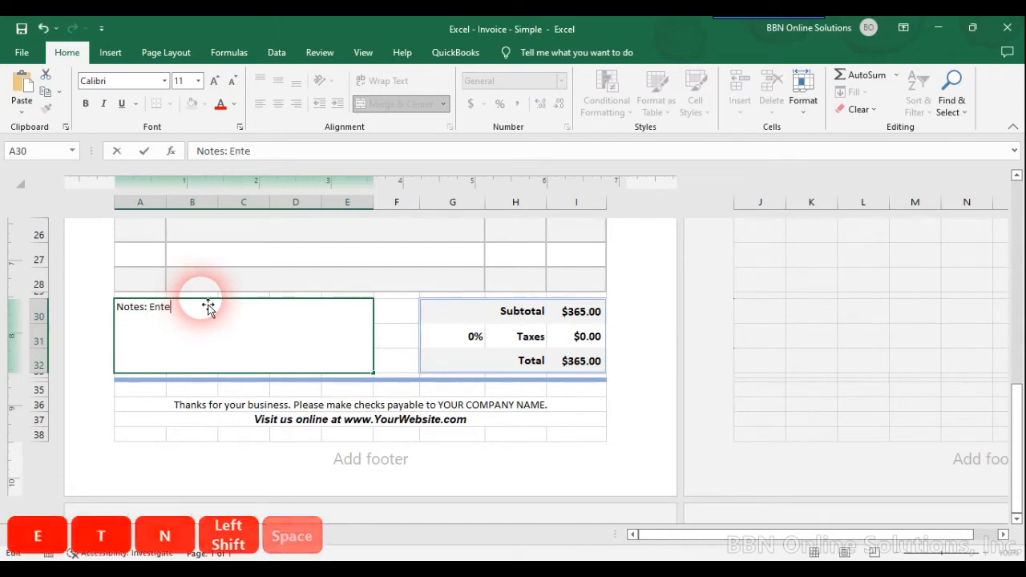
pyautogui.write('r notes here.')
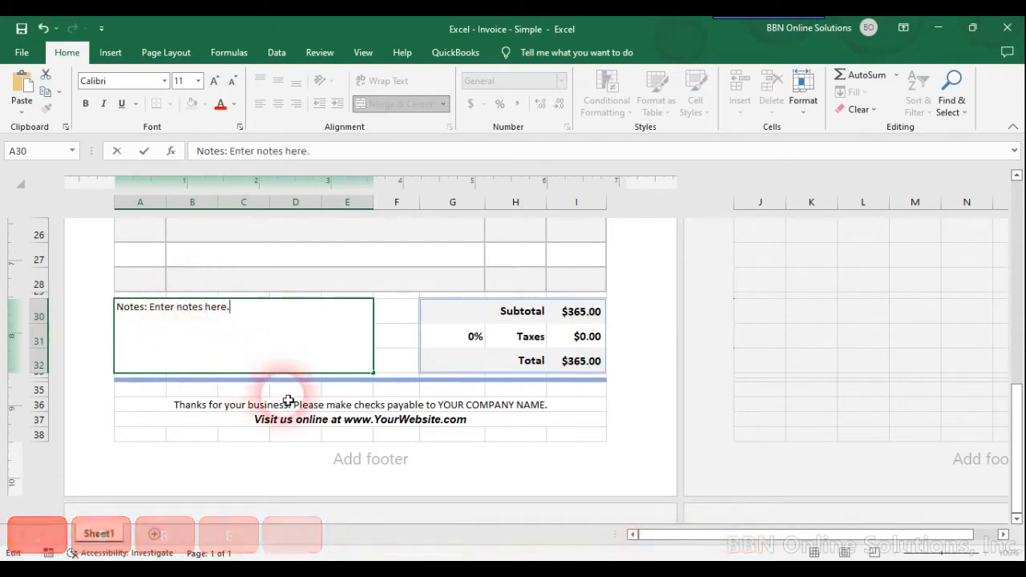
pyautogui.scroll(7, 289, 401)
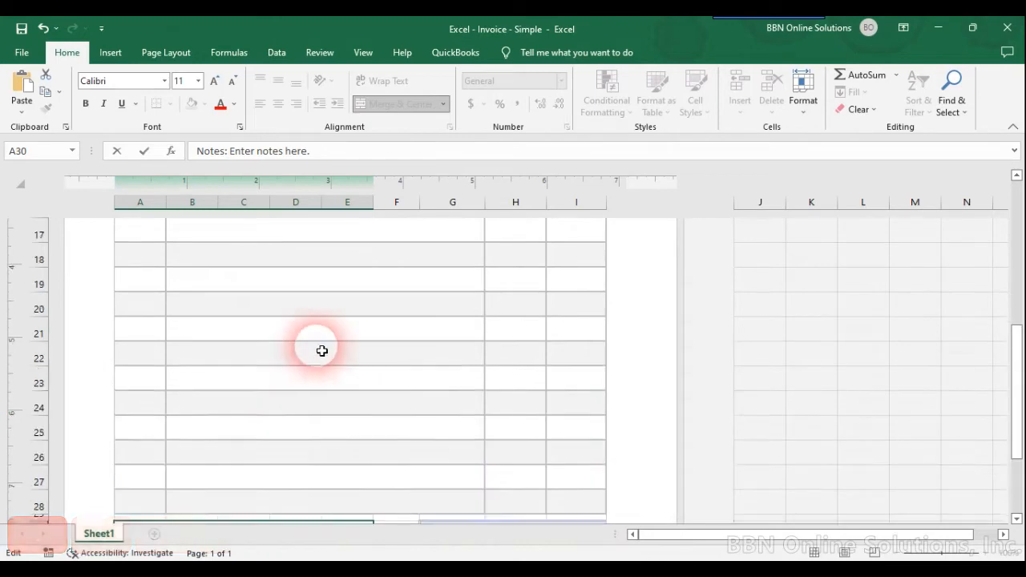
pyautogui.click(319, 288)
# Fill the divider bar in row 5, between the company details and customer information, with the darkest orange theme color.
pyautogui.scroll(3, 320, 293)
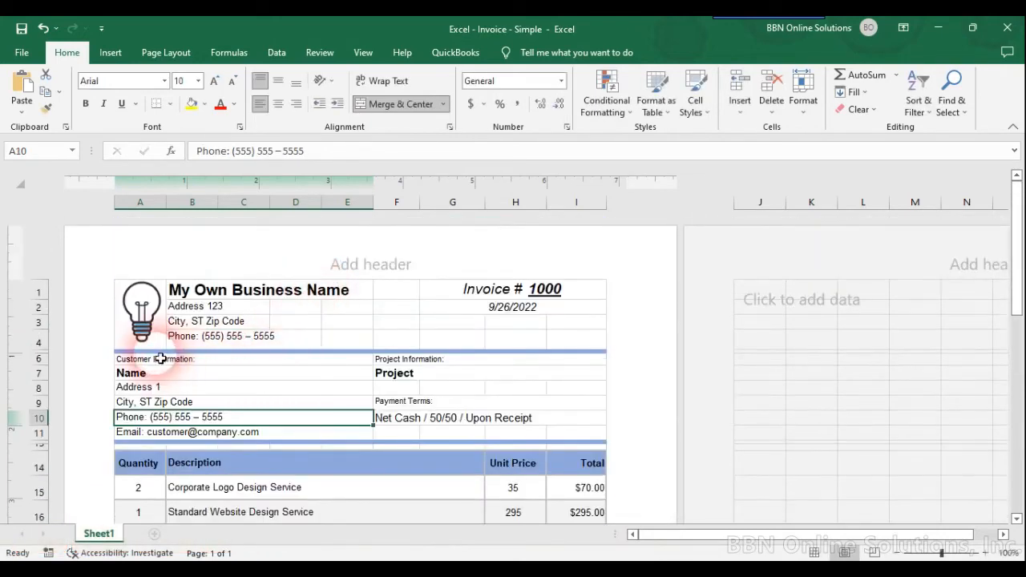
pyautogui.click(183, 288)
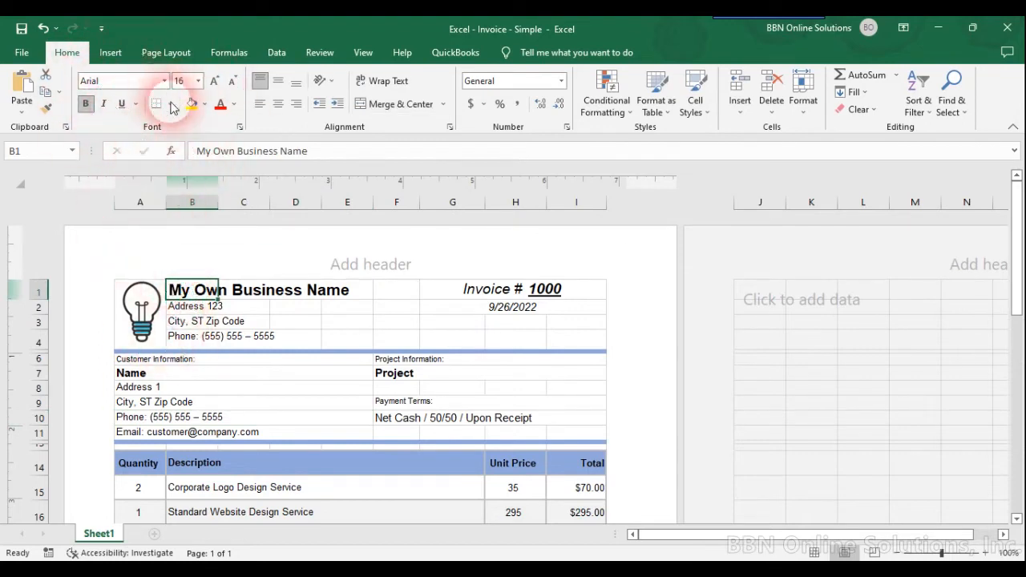
pyautogui.click(127, 352)
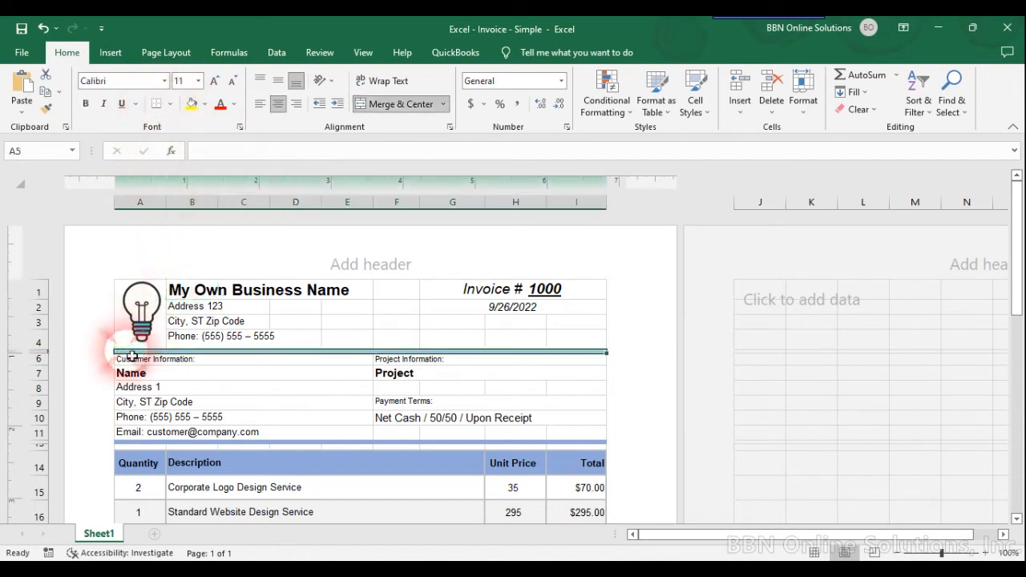
pyautogui.click(207, 104)
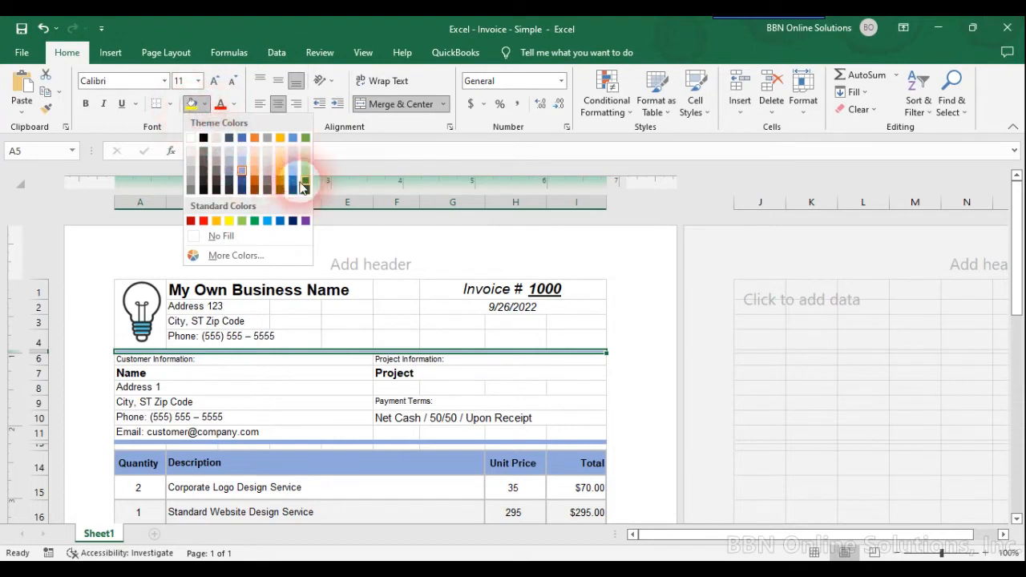
pyautogui.click(253, 193)
pyautogui.click(223, 389)
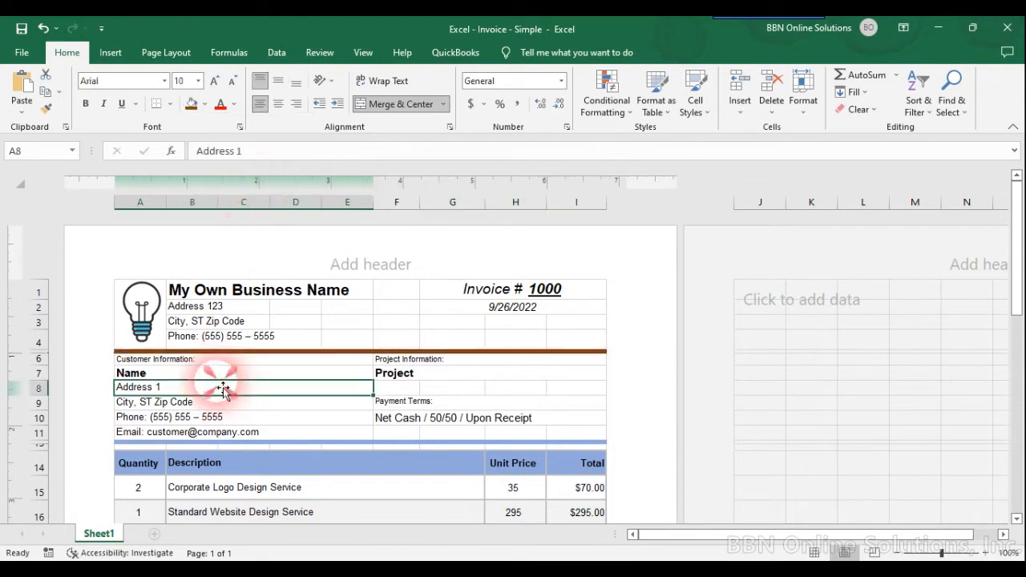
# Apply the same dark orange fill to the line item header row, from Quantity through Total.
pyautogui.scroll(-2, 176, 393)
pyautogui.click(154, 352)
pyautogui.moveTo(155, 352); pyautogui.dragTo(594, 352)
pyautogui.click(190, 104)
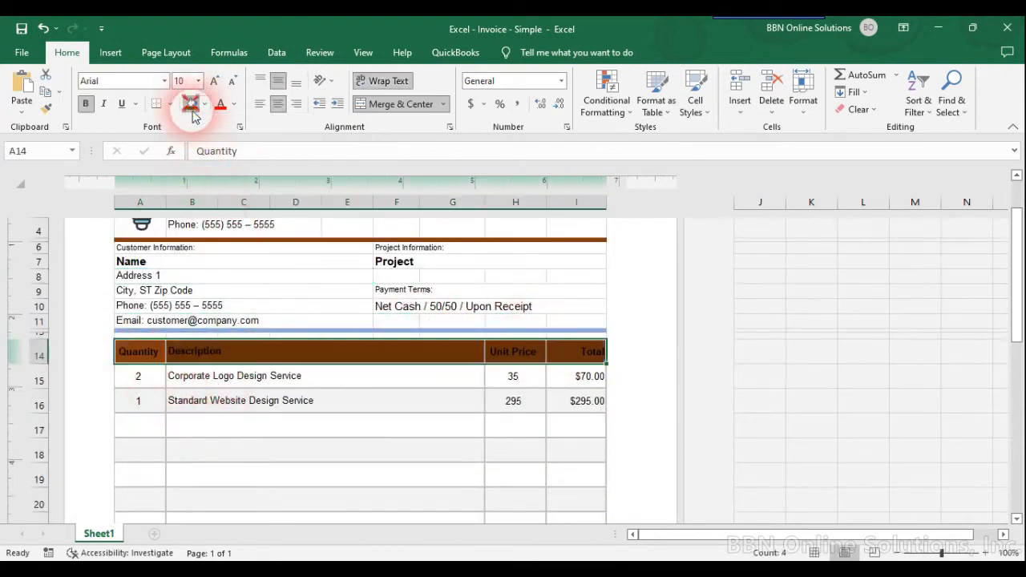
pyautogui.click(285, 226)
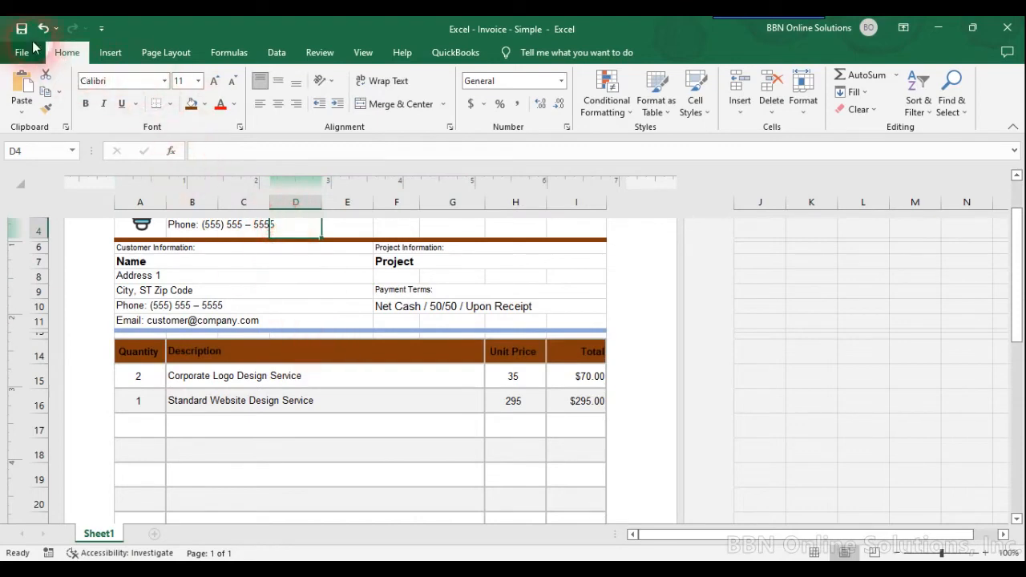
pyautogui.scroll(3, 470, 309)
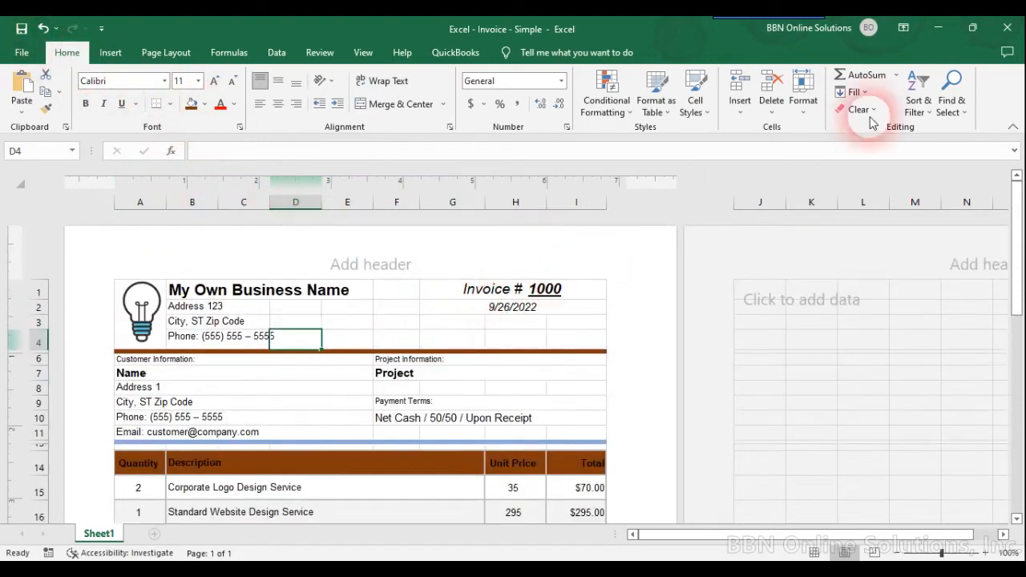
# Close the invoice workbook without saving its changes.
pyautogui.click(1009, 30)
pyautogui.click(514, 311)
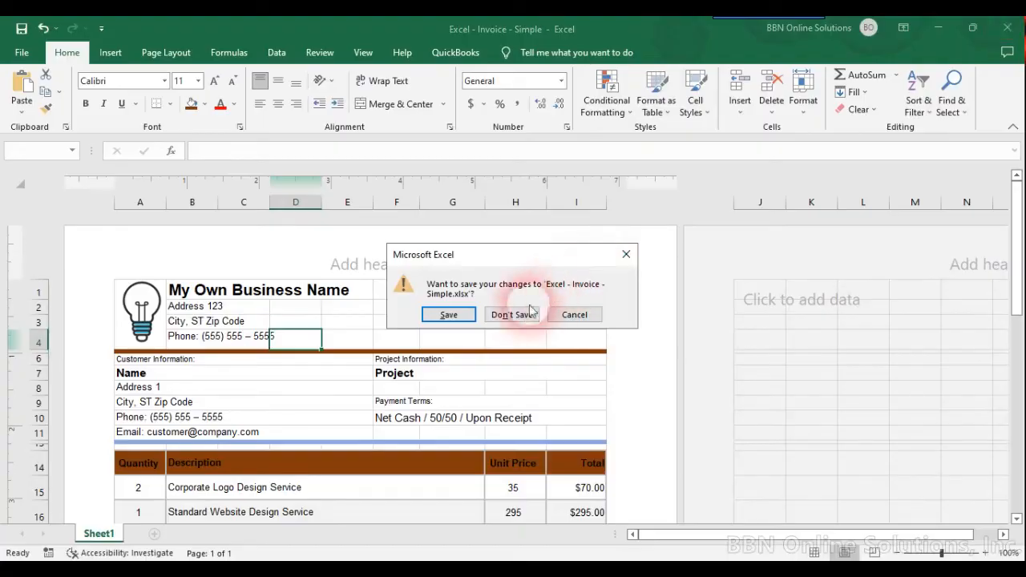
pyautogui.click(378, 294)
# Open the "Excel - Estimate - Simple" workbook and review its line items, notes, totals and footer text.
pyautogui.click(103, 212)
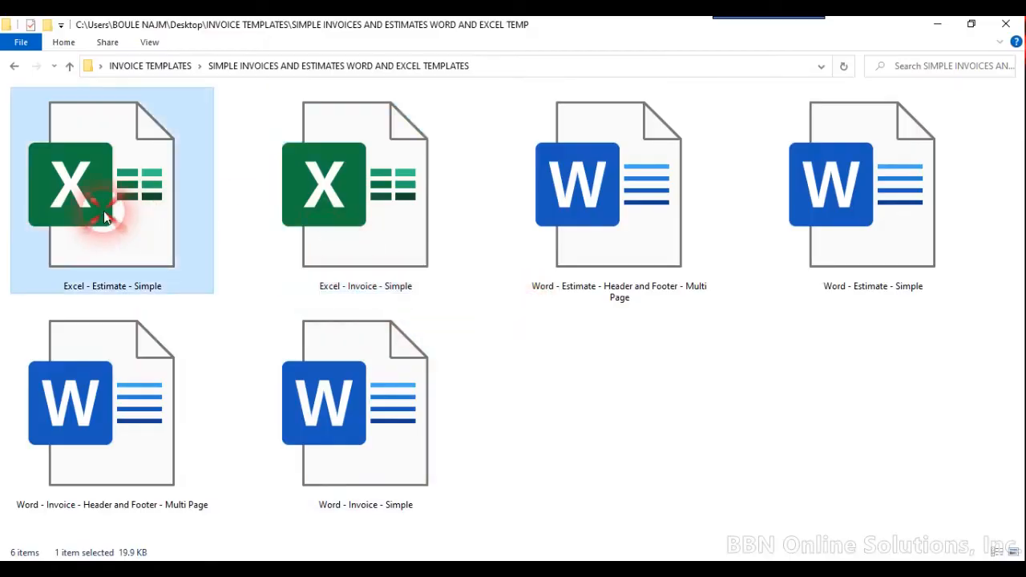
pyautogui.doubleClick(105, 215)
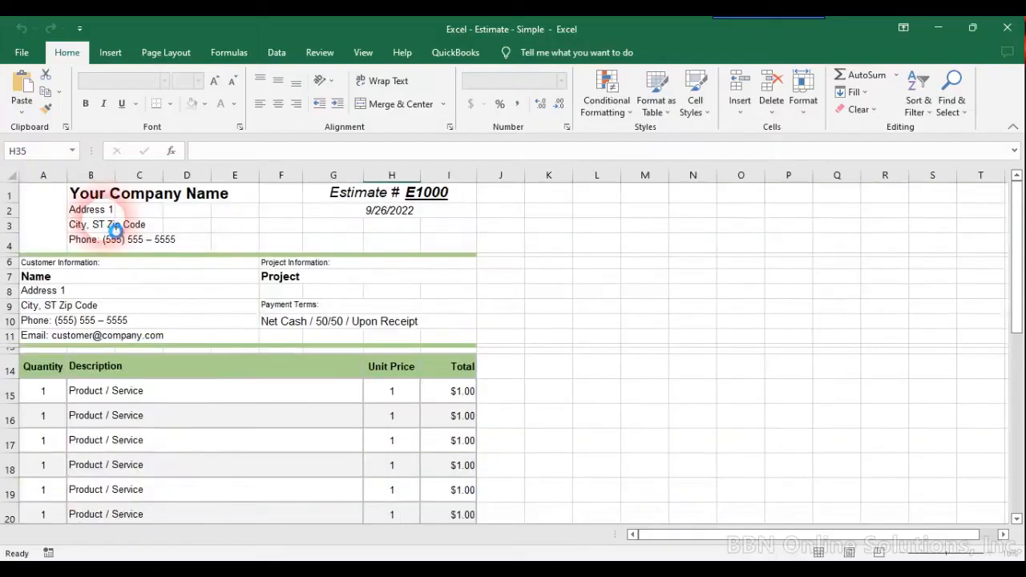
pyautogui.scroll(-6, 278, 325)
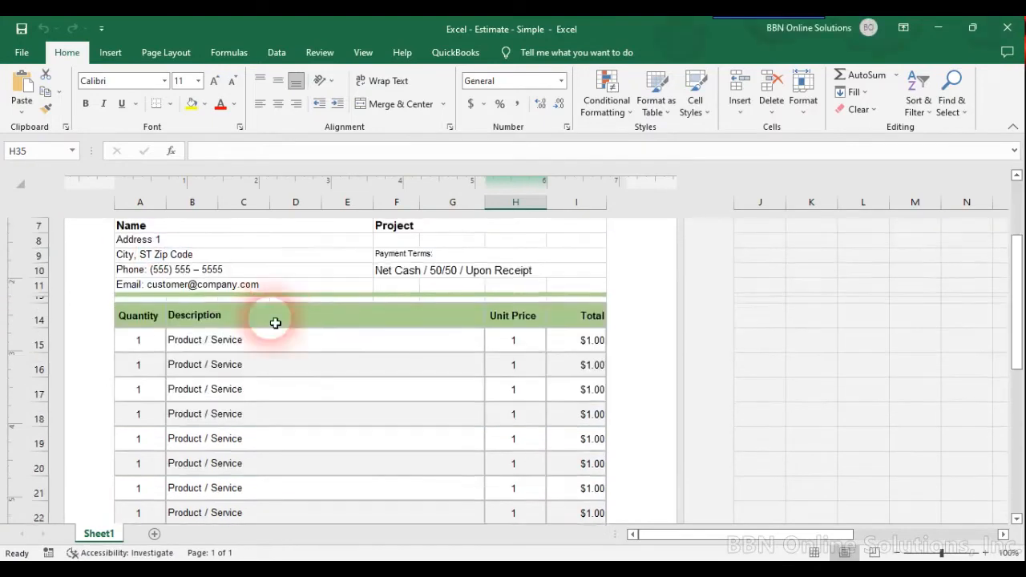
pyautogui.scroll(-4, 284, 321)
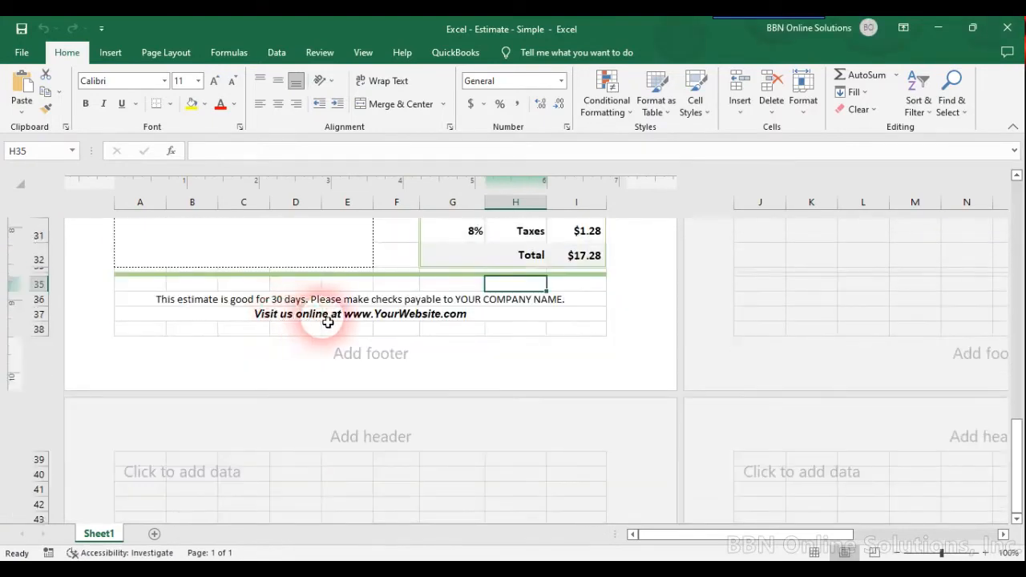
pyautogui.scroll(3, 355, 326)
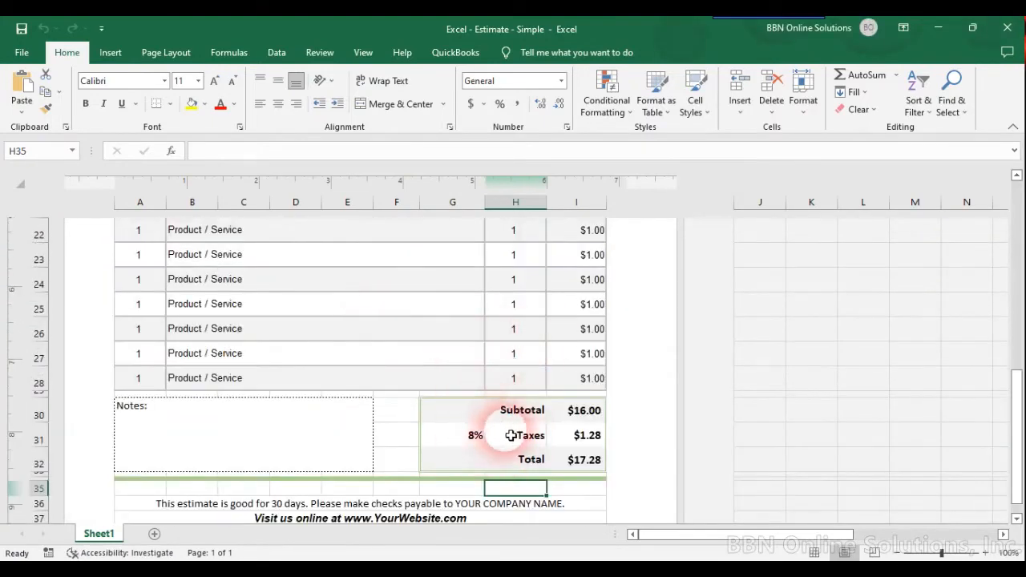
pyautogui.scroll(7, 326, 393)
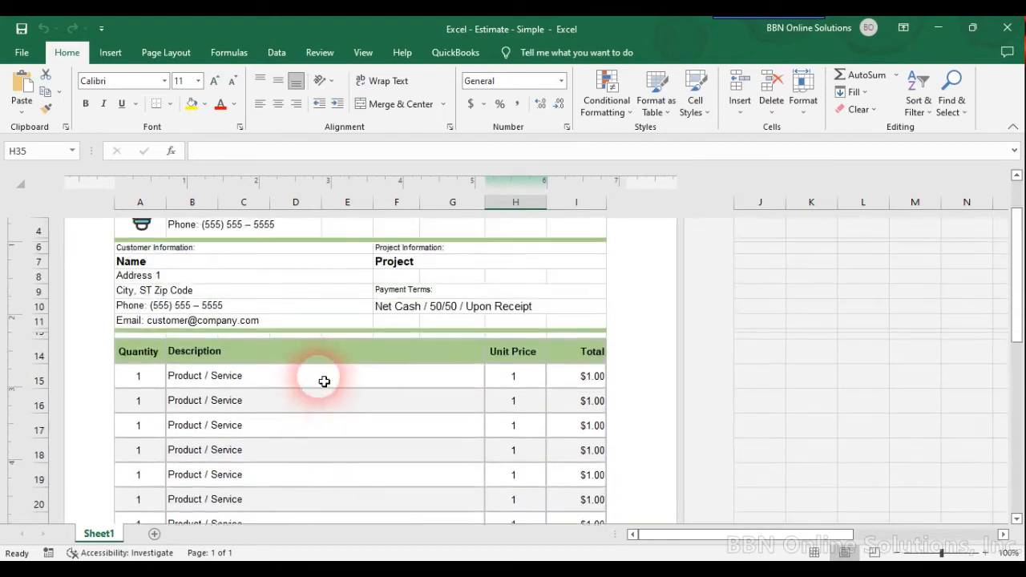
# Close the estimate workbook and open the "Word - Estimate - Simple" document in Word.
pyautogui.click(1007, 27)
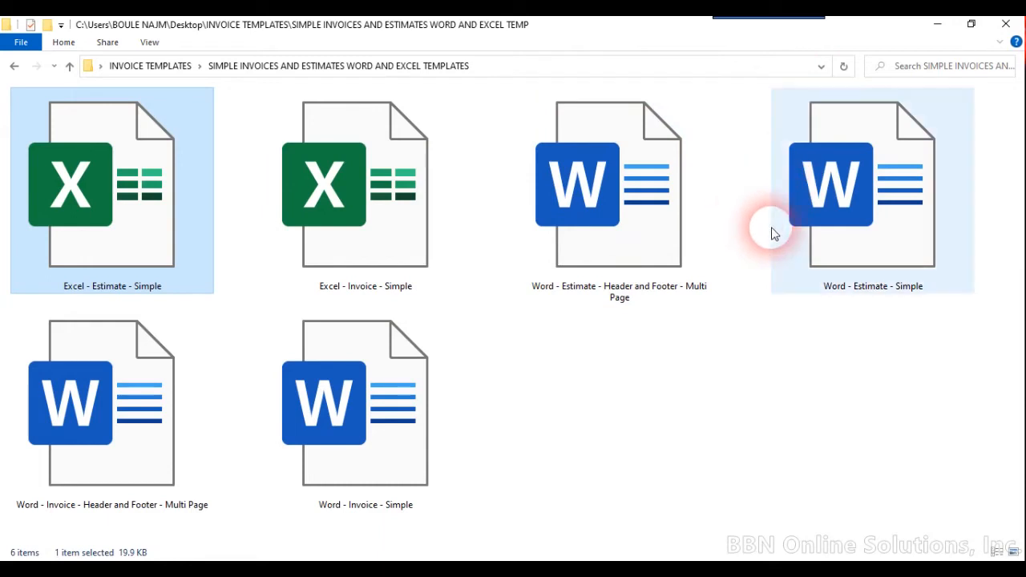
pyautogui.doubleClick(840, 199)
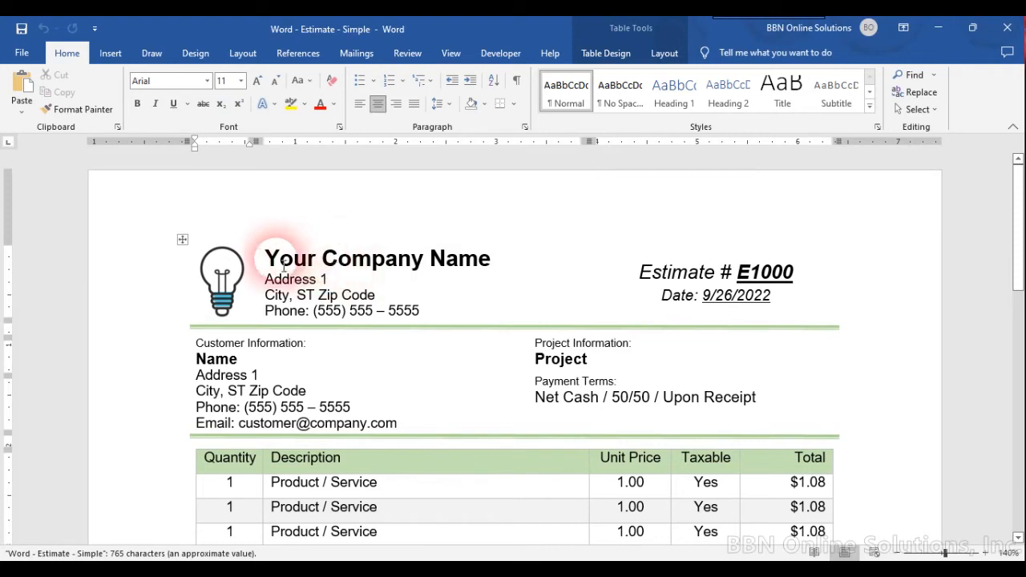
# Replace the estimate's company name with "My Own Company Name" and its first address line with "123 Address".
pyautogui.moveTo(272, 270); pyautogui.dragTo(489, 266)
pyautogui.write('My ')
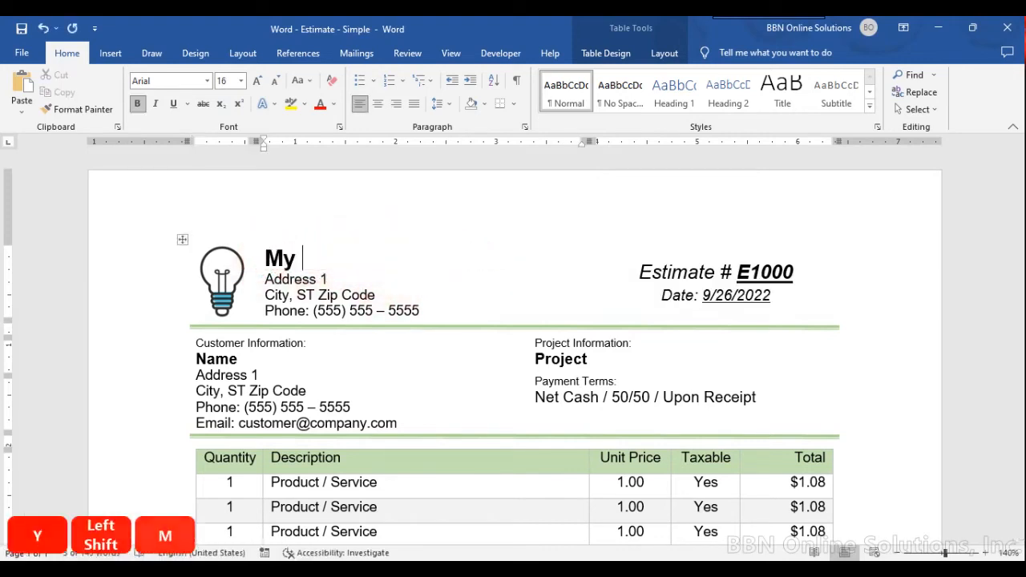
pyautogui.write('Own Company Name')
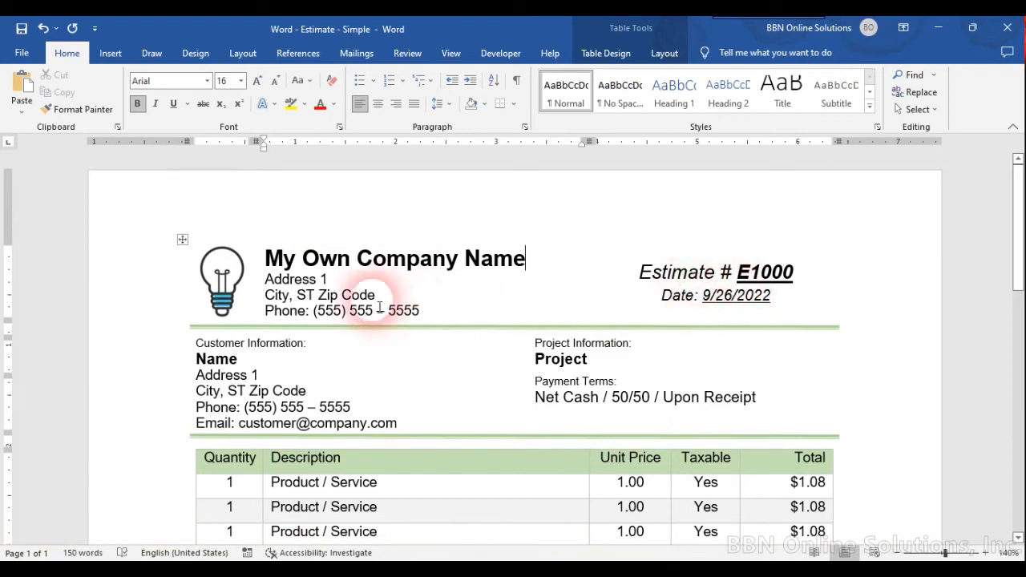
pyautogui.scroll(-1, 361, 299)
pyautogui.click(330, 232)
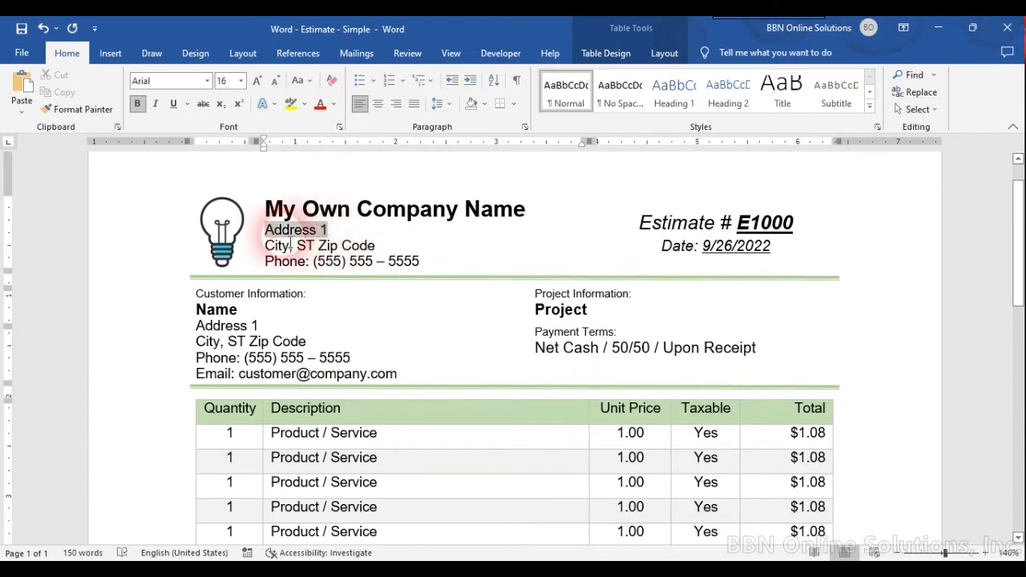
pyautogui.write('123 Address')
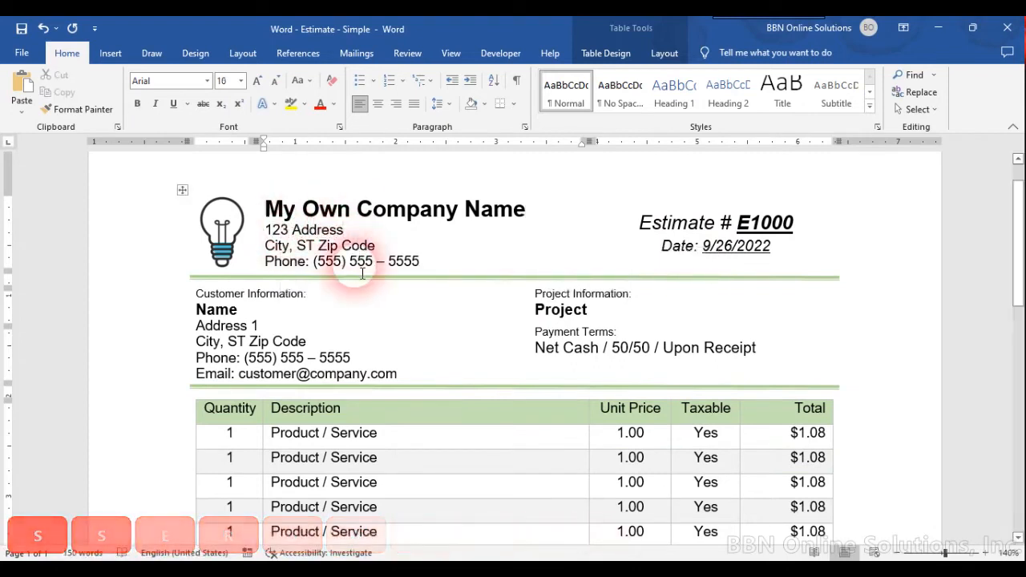
# Replace the bold name line under Customer Information with "Customer Name".
pyautogui.scroll(-1, 376, 265)
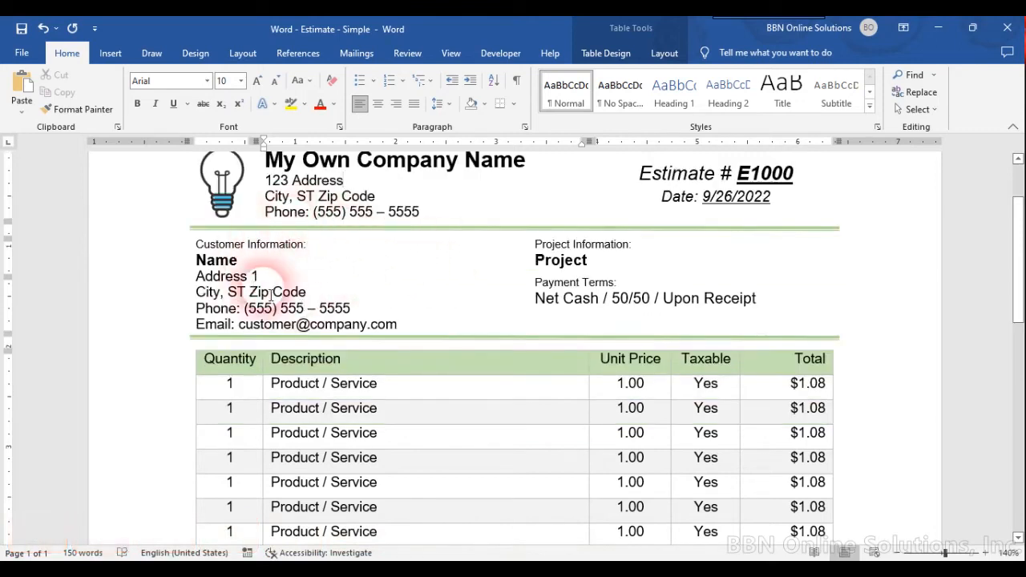
pyautogui.doubleClick(227, 260)
pyautogui.write('Cu')
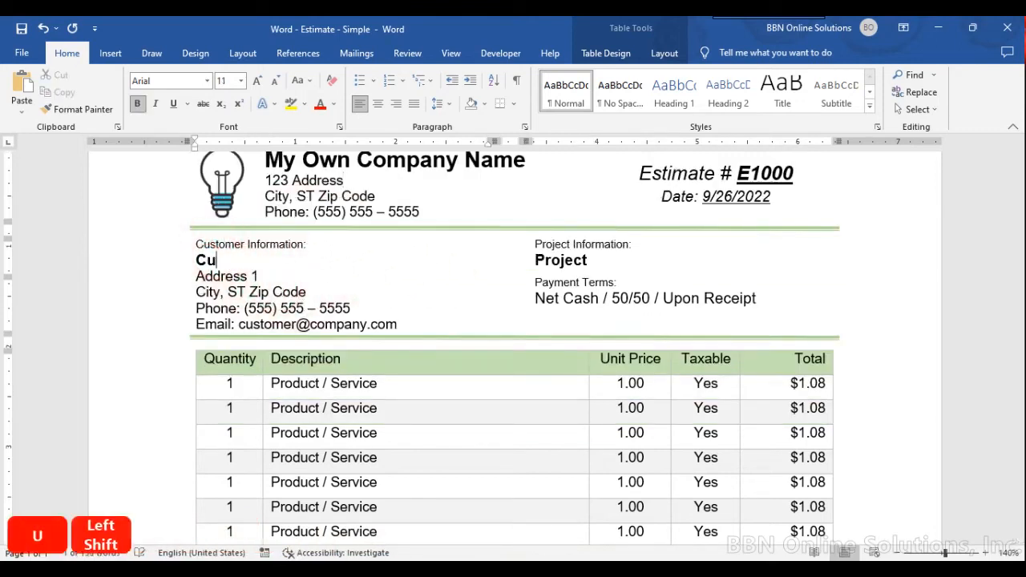
pyautogui.write('stomer NAme')
pyautogui.press('BackSpace')
pyautogui.press('BackSpace')
pyautogui.press('BackSpace')
pyautogui.press('BackSpace')
pyautogui.write('a')
pyautogui.press('BackSpace')
pyautogui.write('Name')
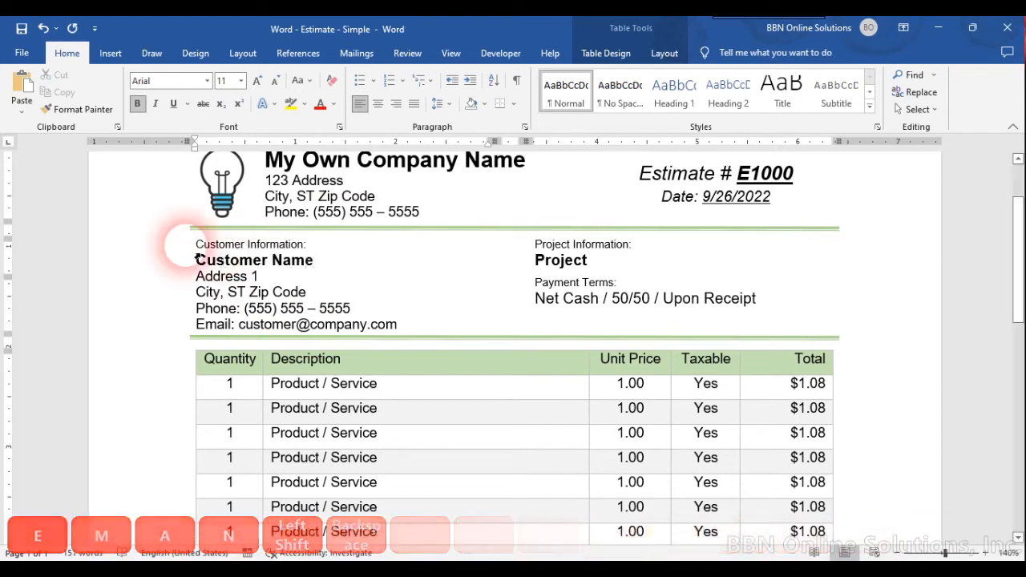
# Set the first line item's quantity to 2 and its description to "Corporate Logo Design Service".
pyautogui.scroll(-2, 367, 332)
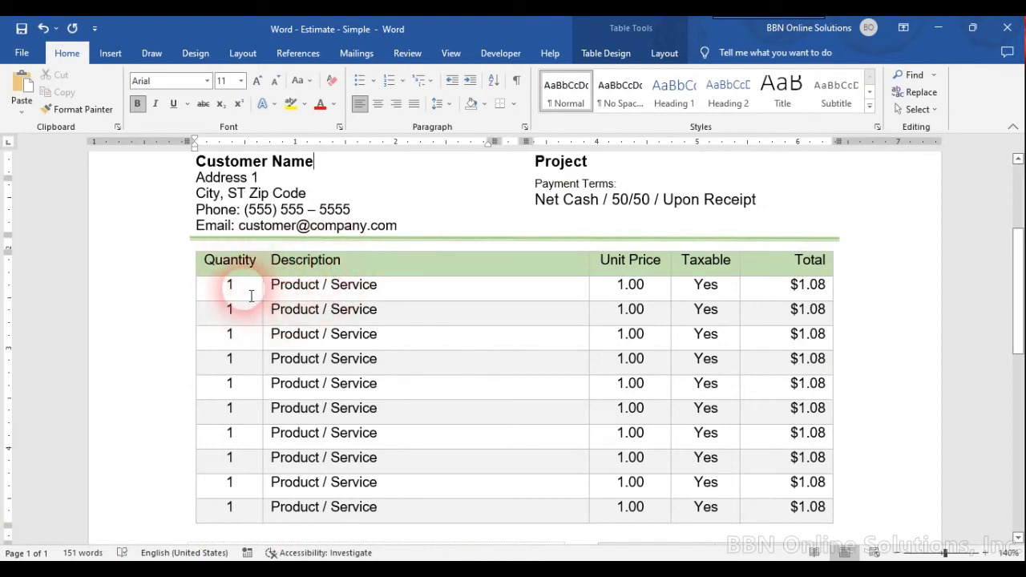
pyautogui.click(201, 285)
pyautogui.write('2')
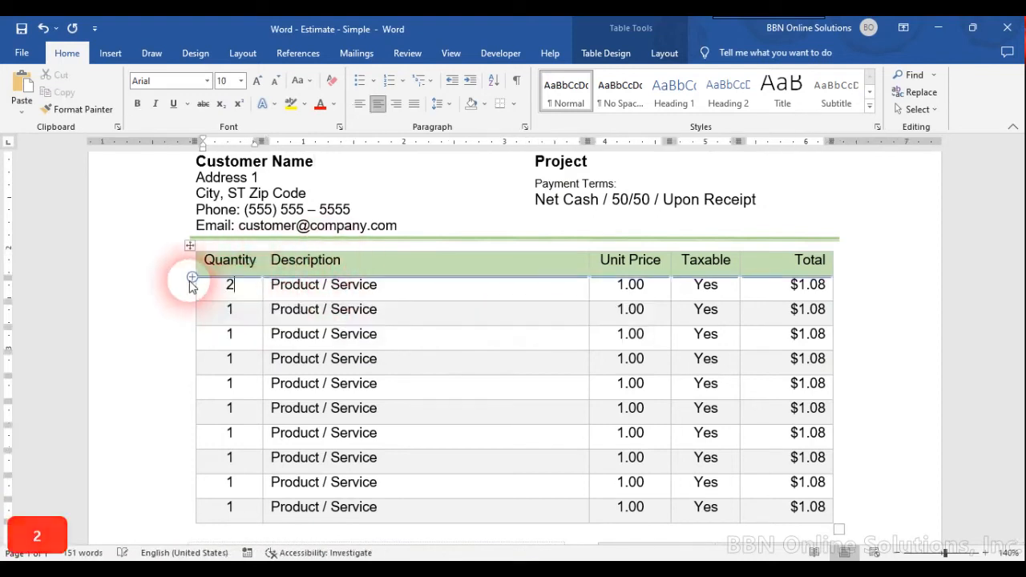
pyautogui.tripleClick(424, 287)
pyautogui.write('Co')
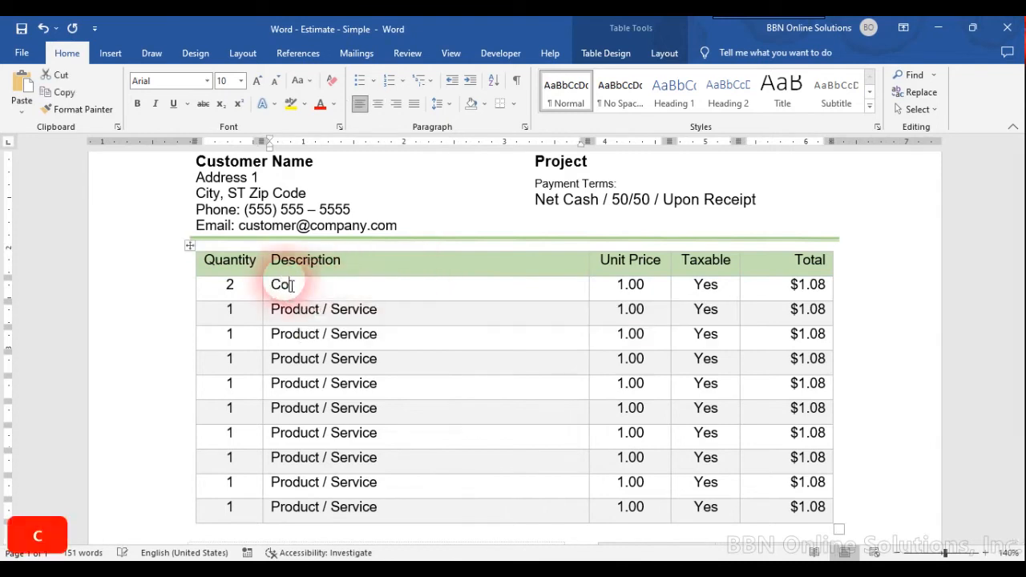
pyautogui.write('rporate Logo ')
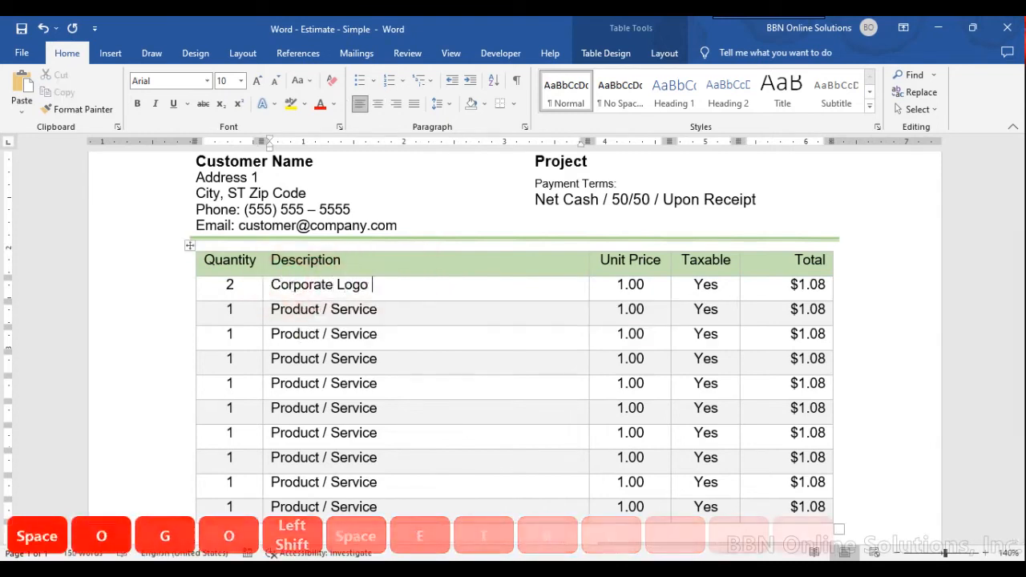
pyautogui.write('Design Service')
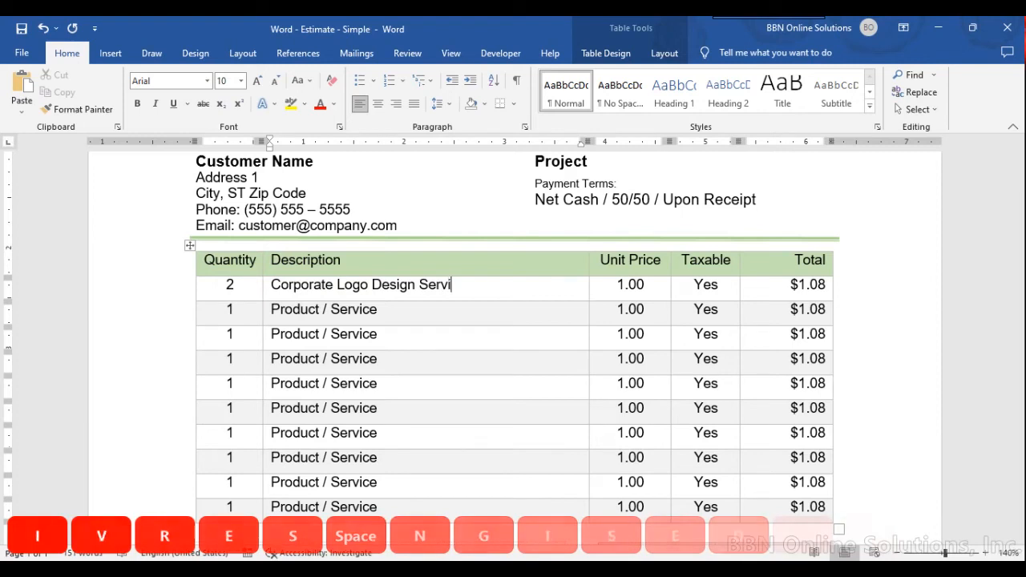
# Give the logo design item a unit price of 35.00, taxable "No" and a total of $70.00.
pyautogui.press('Tab')
pyautogui.write('35')
pyautogui.press('Tab')
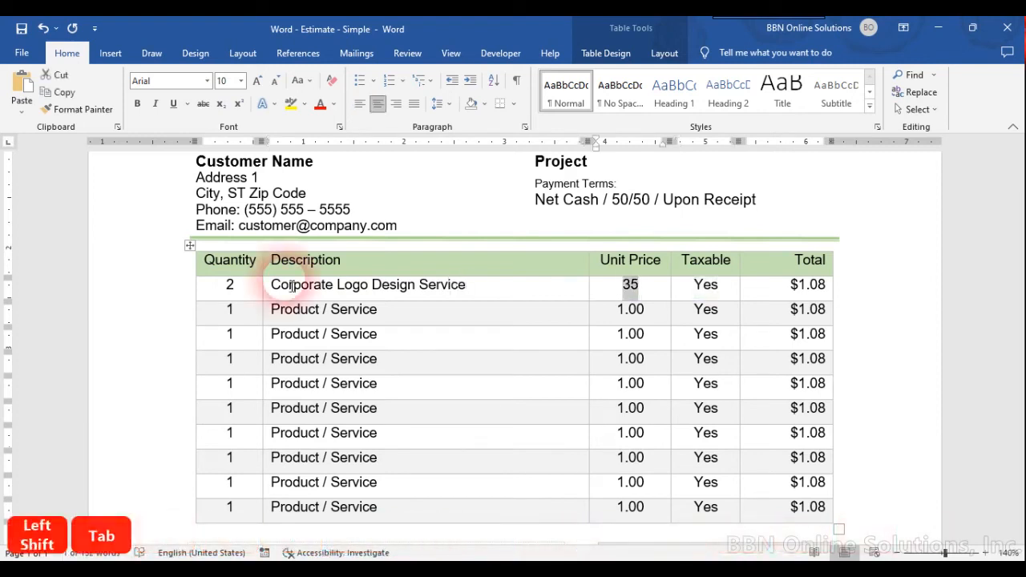
pyautogui.write('.00')
pyautogui.press('Tab')
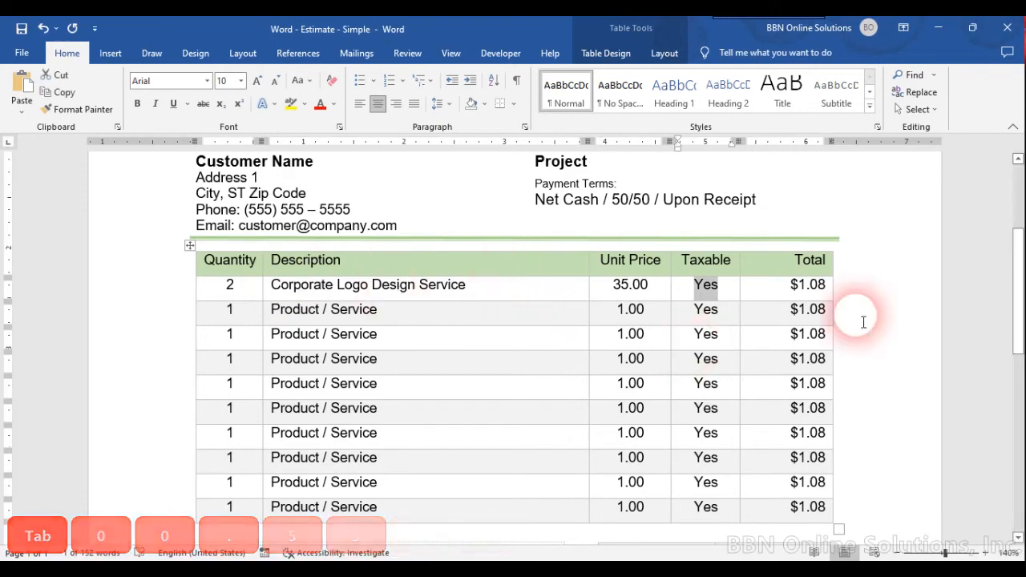
pyautogui.write('No')
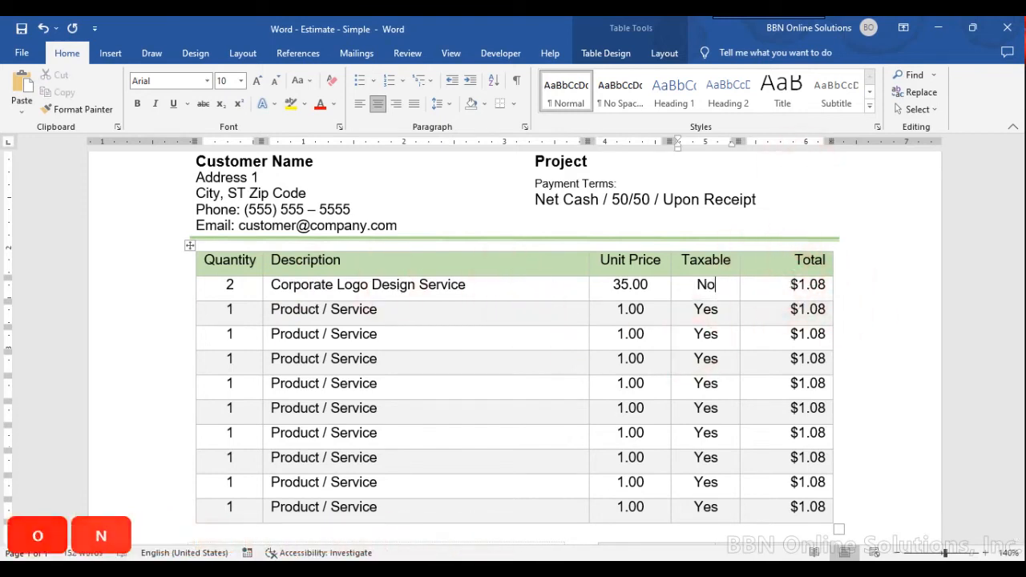
pyautogui.click(807, 279)
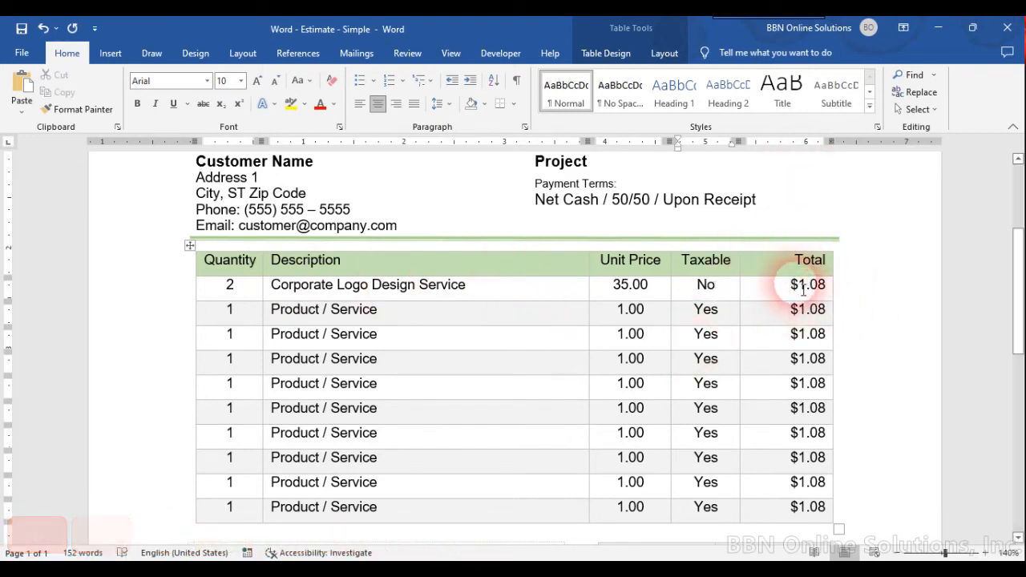
pyautogui.moveTo(831, 289); pyautogui.dragTo(837, 284)
pyautogui.write('70')
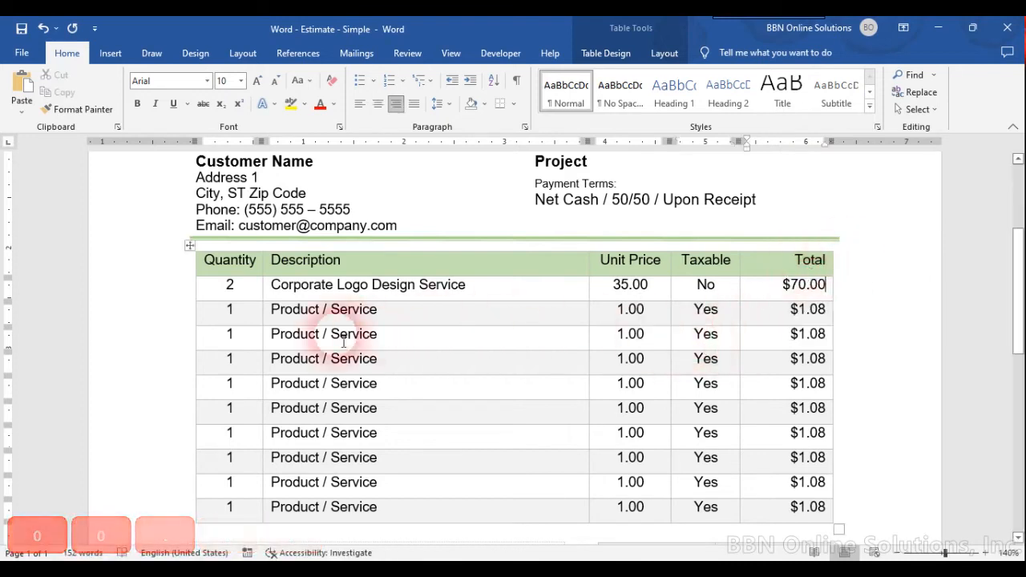
# Replace the second line item's description with "Standard Website Design Service".
pyautogui.moveTo(290, 317); pyautogui.dragTo(371, 321)
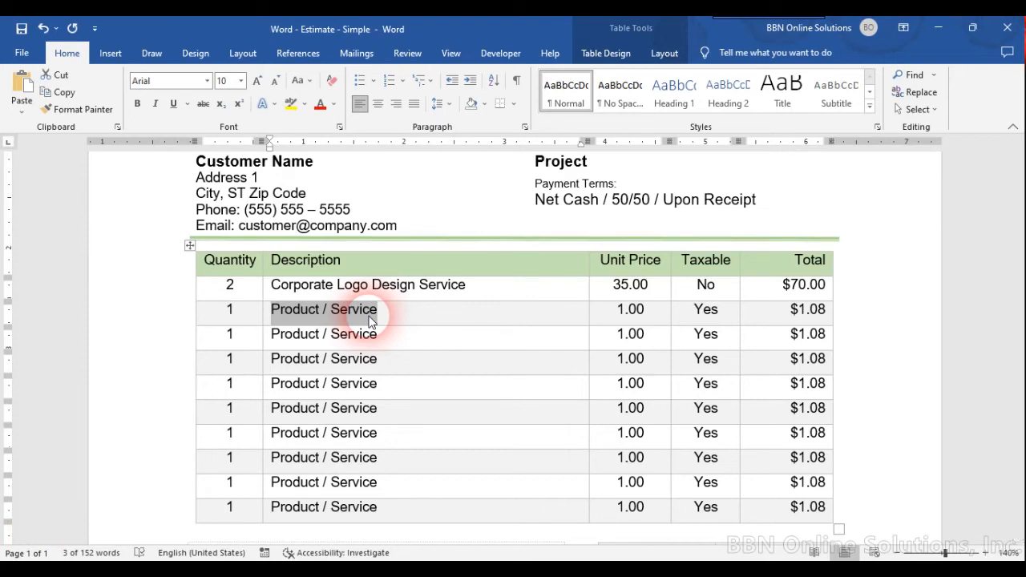
pyautogui.write('Standfar')
pyautogui.press('BackSpace')
pyautogui.press('BackSpace')
pyautogui.press('BackSpace')
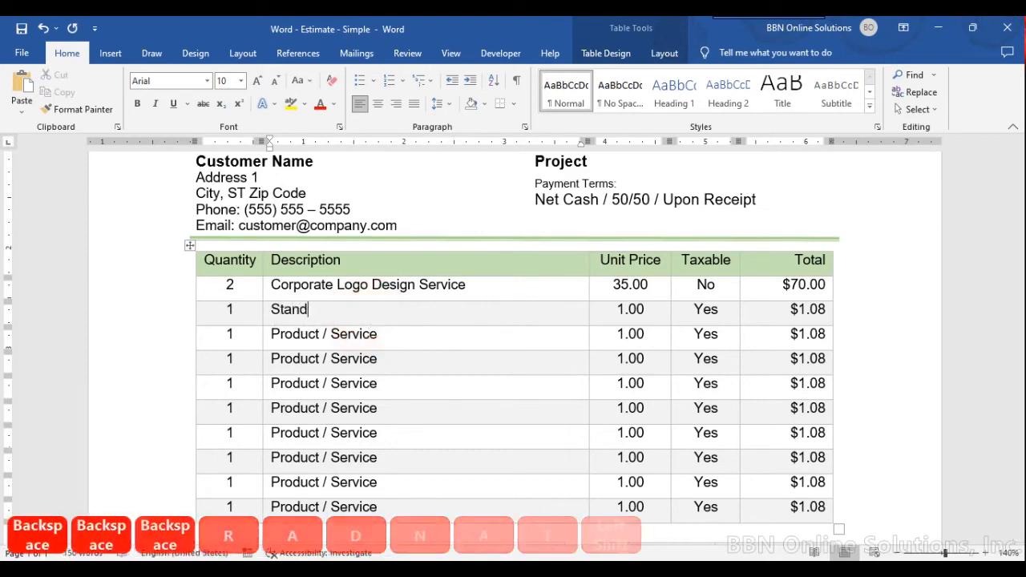
pyautogui.write('ard Website D')
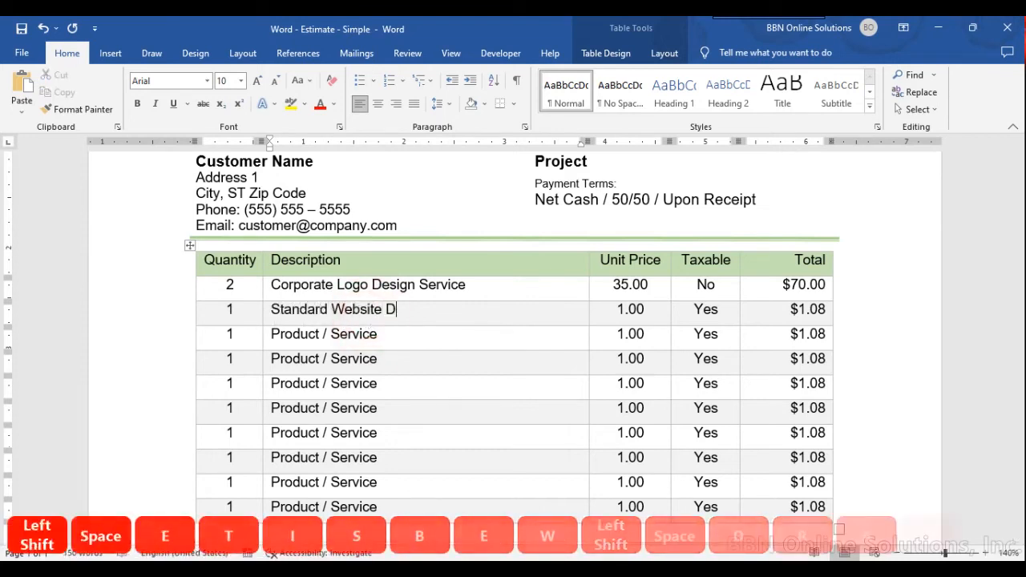
pyautogui.write('esign Service')
# Give the website design item a unit price of 295.00, taxable "No" and a total of $295.00.
pyautogui.press('Tab')
pyautogui.press('Tab')
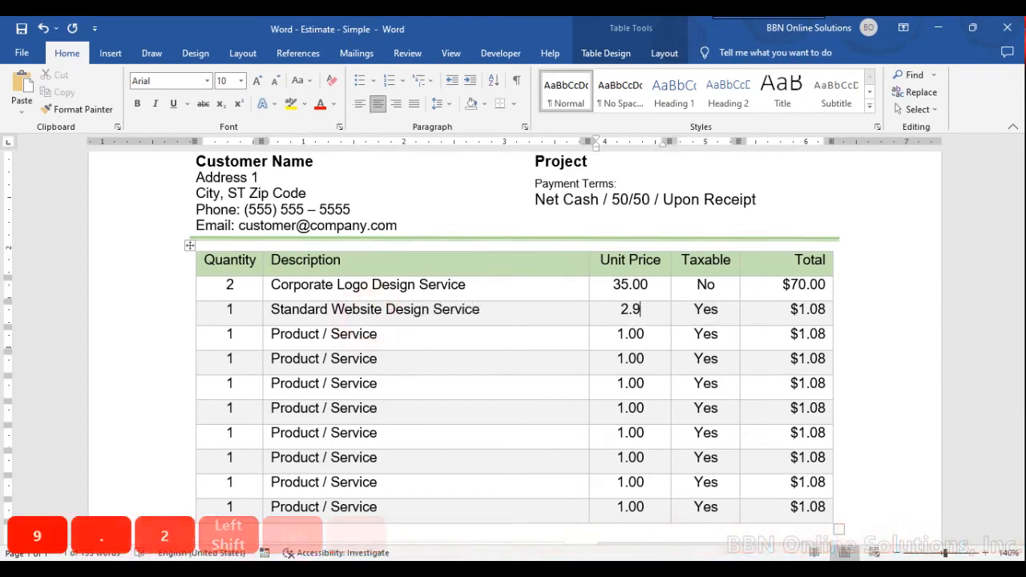
pyautogui.write('295.00')
pyautogui.press('Tab')
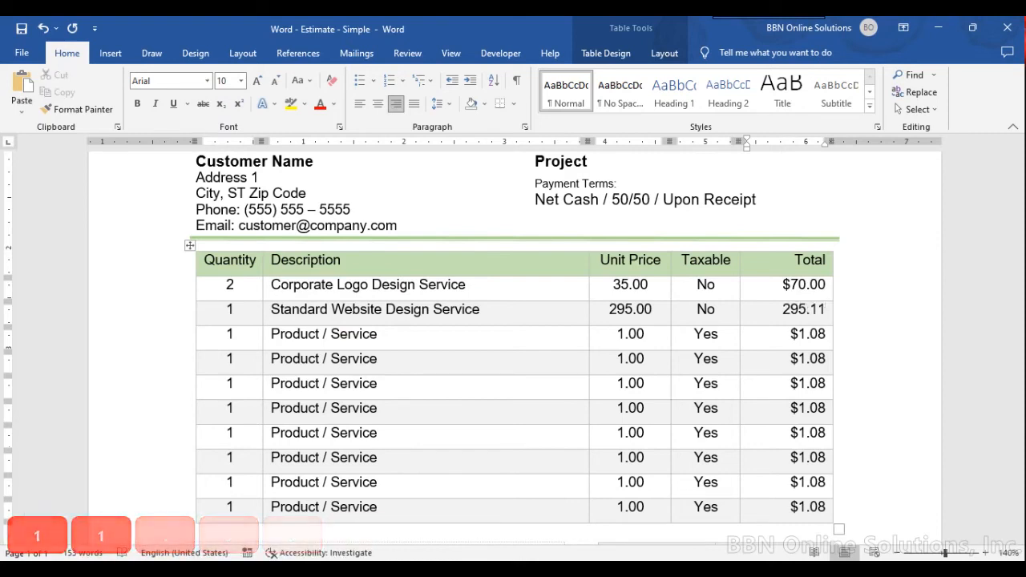
pyautogui.press('Left')
pyautogui.press('Left')
pyautogui.press('Left')
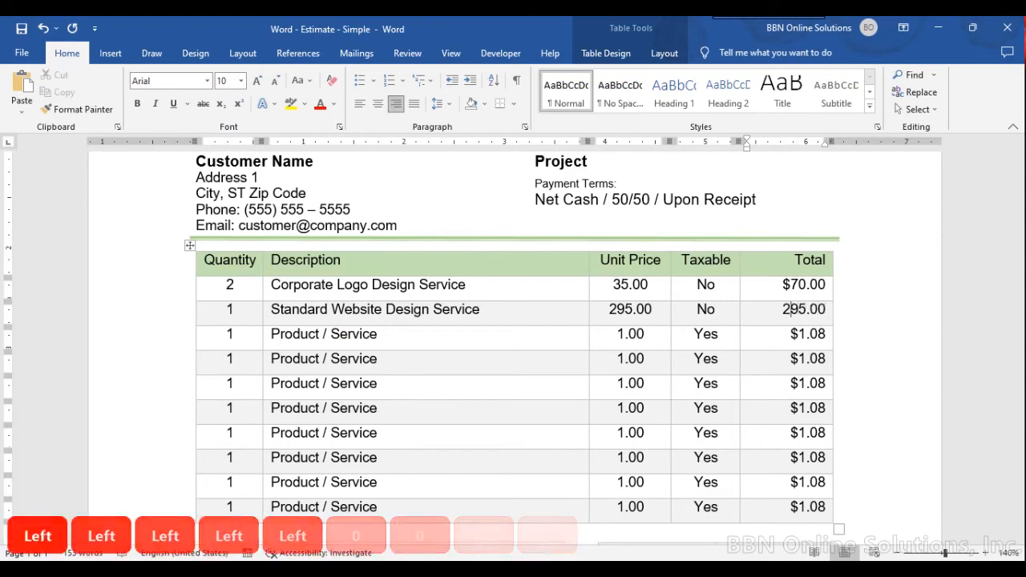
pyautogui.write('$')
# Clear the contents of all remaining placeholder line items and set the estimate's subtotal to $365.00.
pyautogui.moveTo(231, 341); pyautogui.dragTo(755, 519)
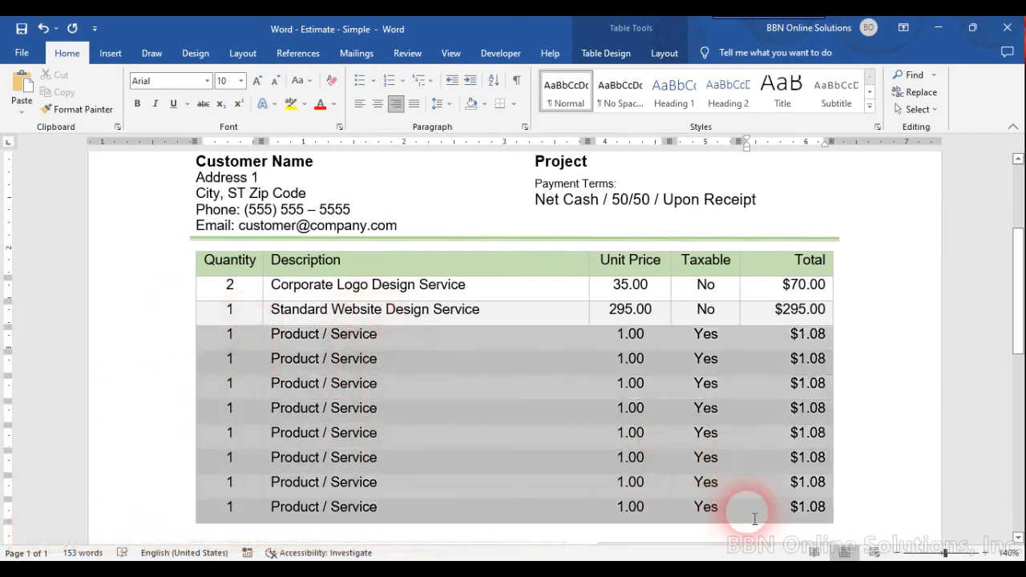
pyautogui.press('Delete')
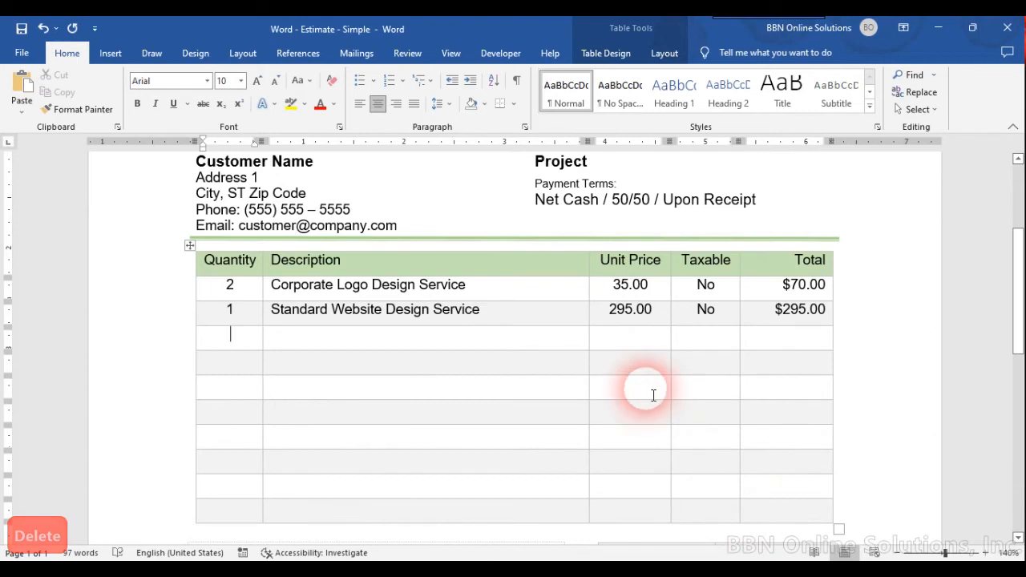
pyautogui.scroll(-2, 648, 399)
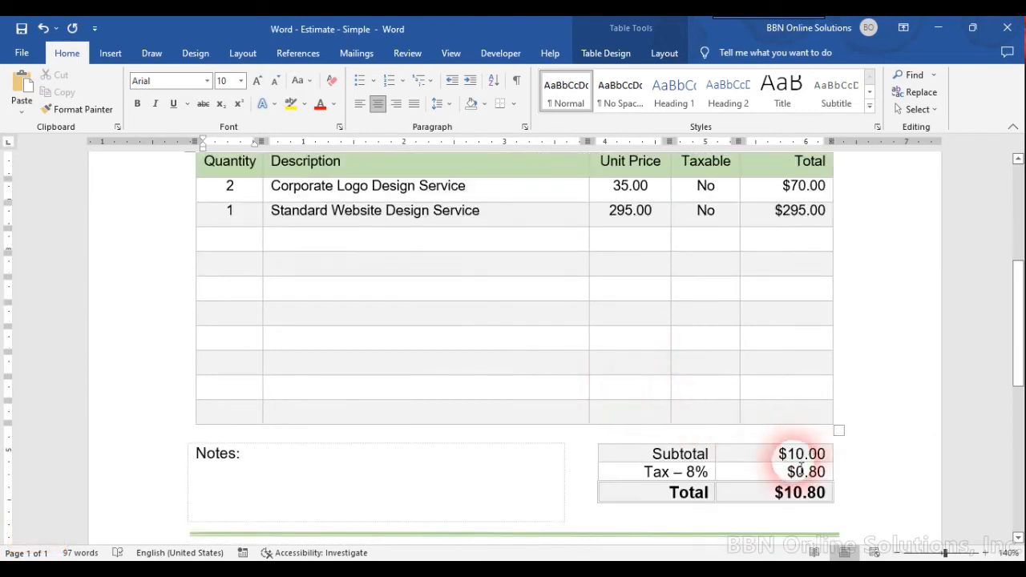
pyautogui.moveTo(787, 456); pyautogui.dragTo(819, 455)
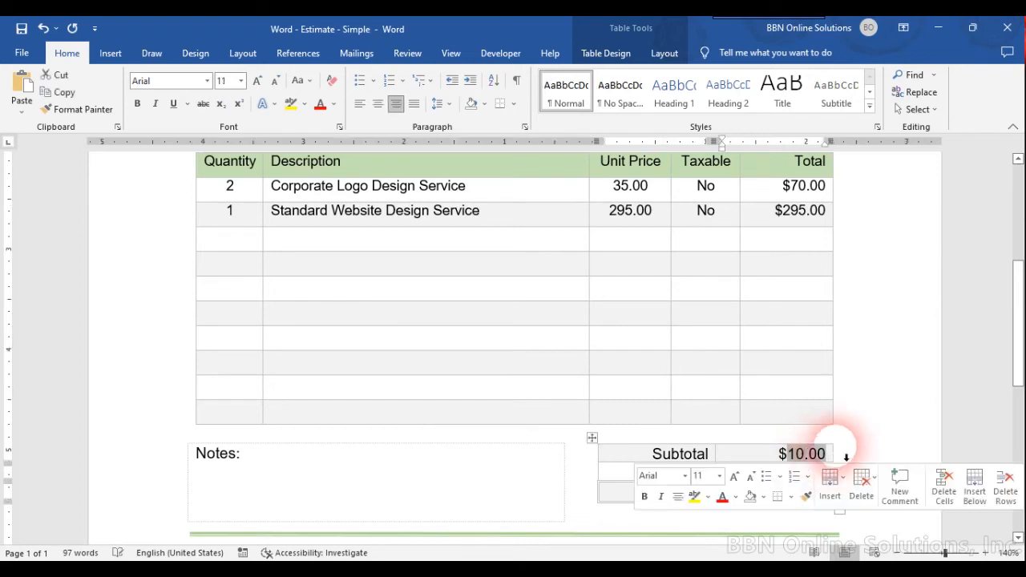
pyautogui.write('365.00')
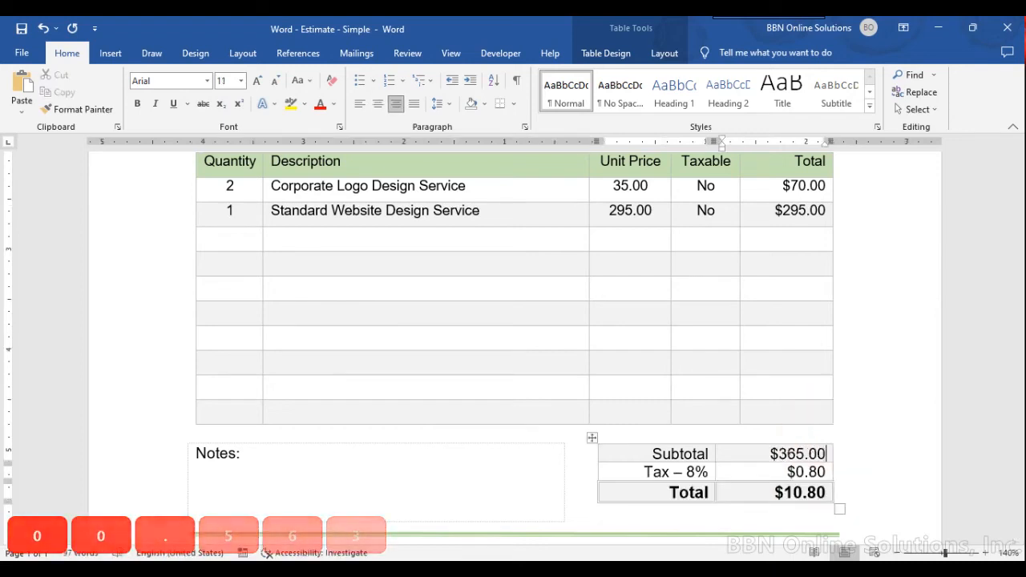
# Set the tax amount to $0.00 and the estimate's total to $365.00.
pyautogui.click(697, 474)
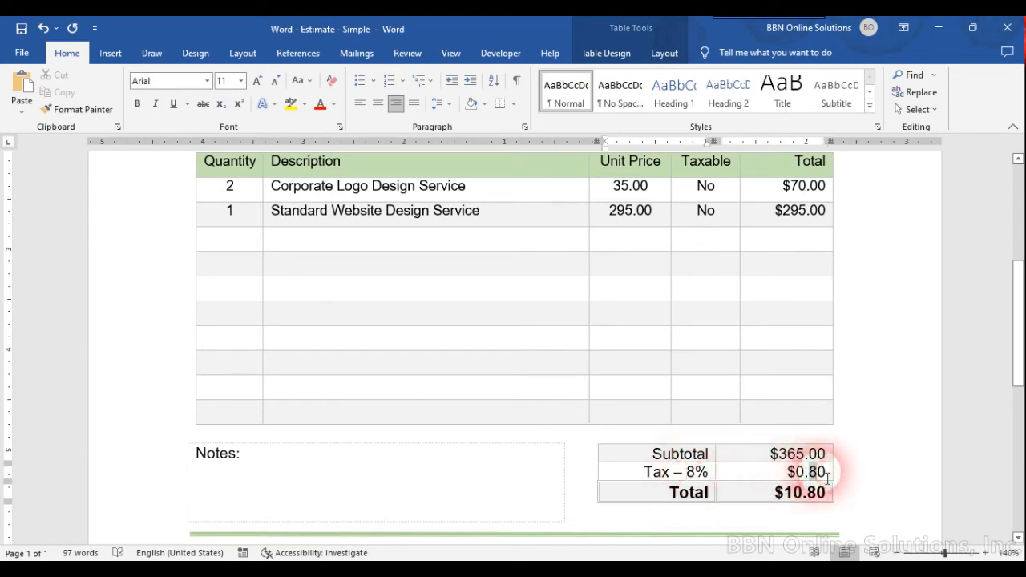
pyautogui.write('0')
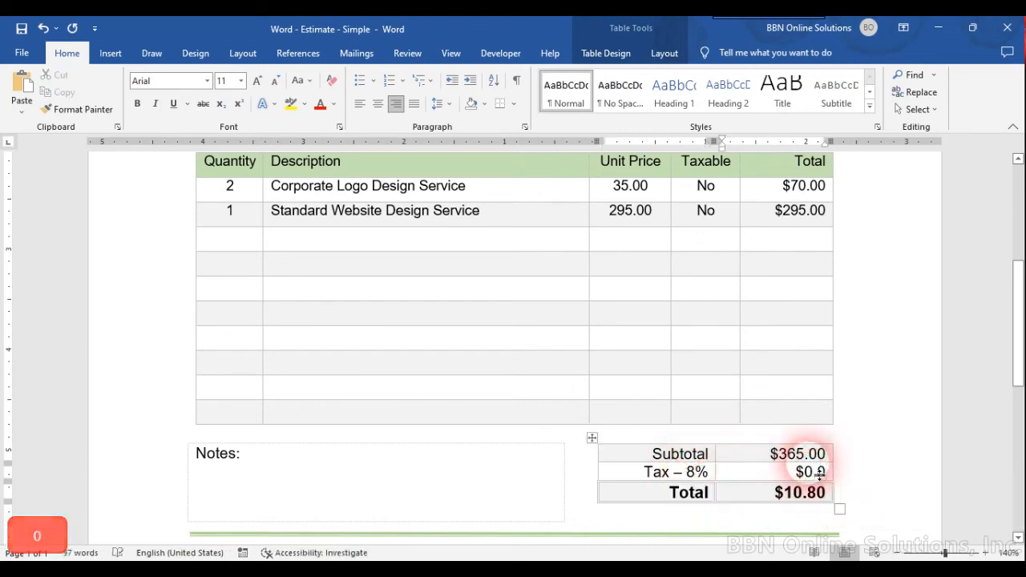
pyautogui.write('0')
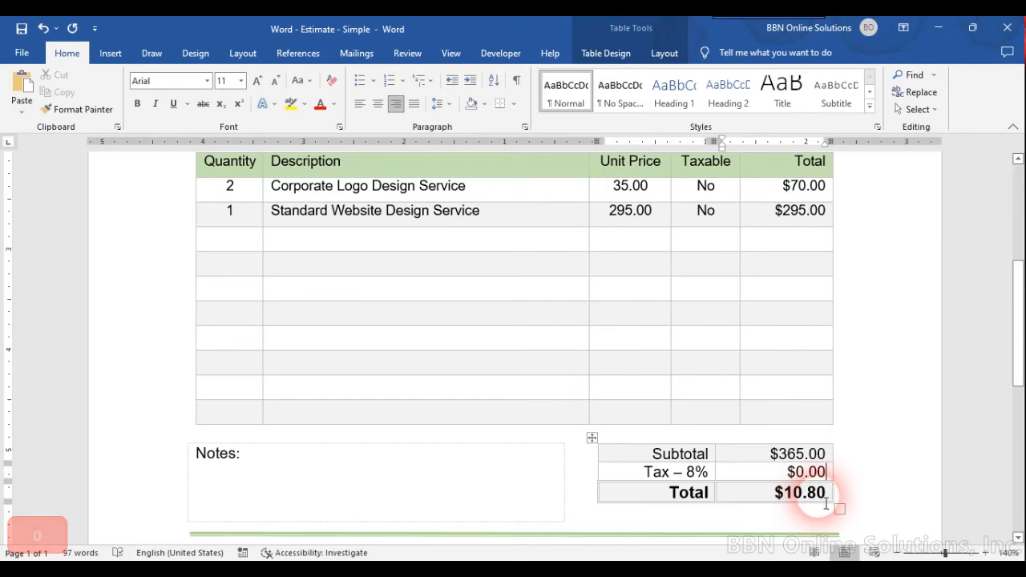
pyautogui.moveTo(831, 501); pyautogui.dragTo(772, 486)
pyautogui.write('3')
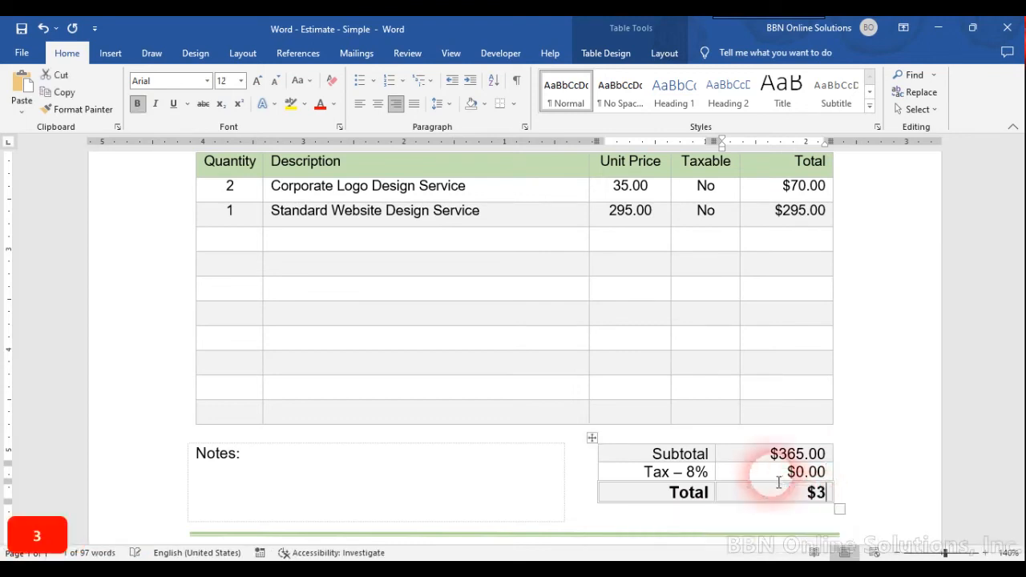
pyautogui.write('65.00')
# Review the filled-in estimate from the company header through the line items and totals to the footer text.
pyautogui.scroll(-5, 440, 396)
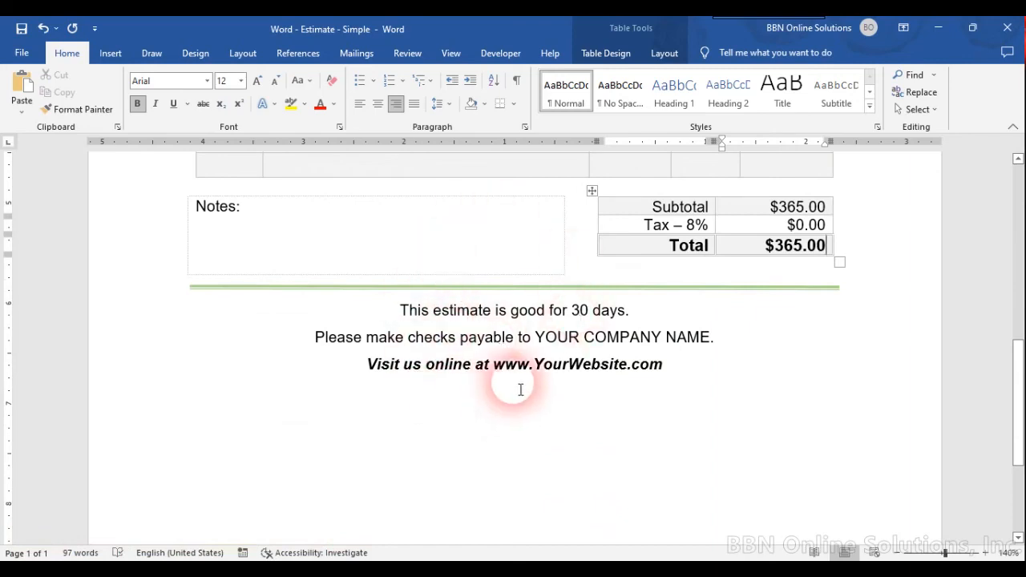
pyautogui.scroll(8, 567, 356)
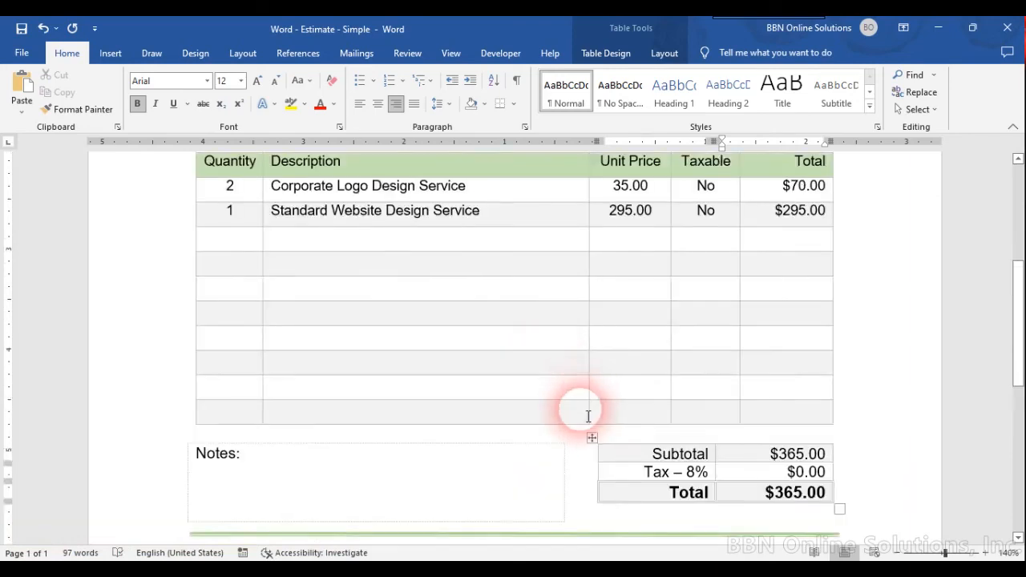
pyautogui.scroll(-4, 580, 419)
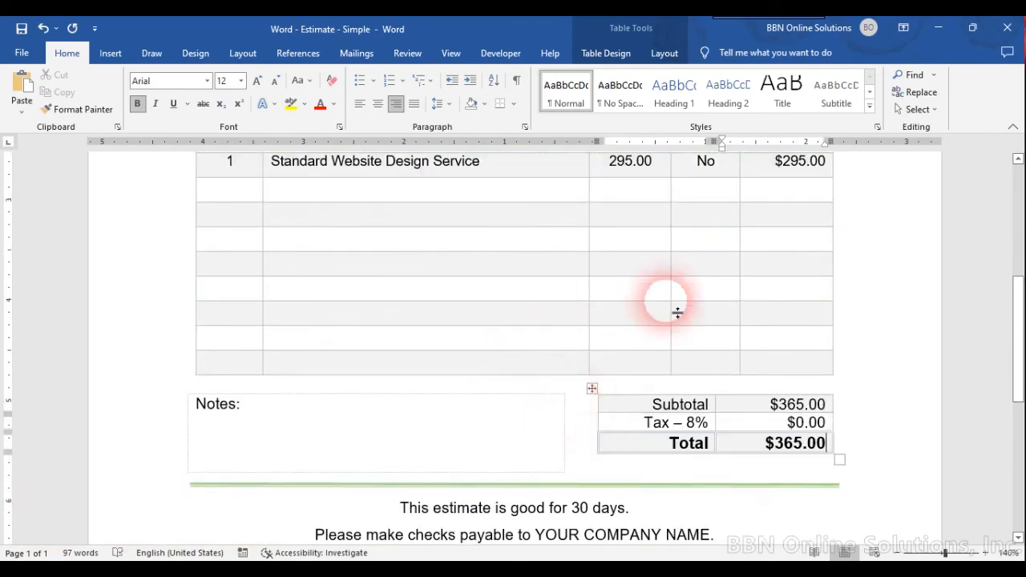
pyautogui.scroll(4, 570, 312)
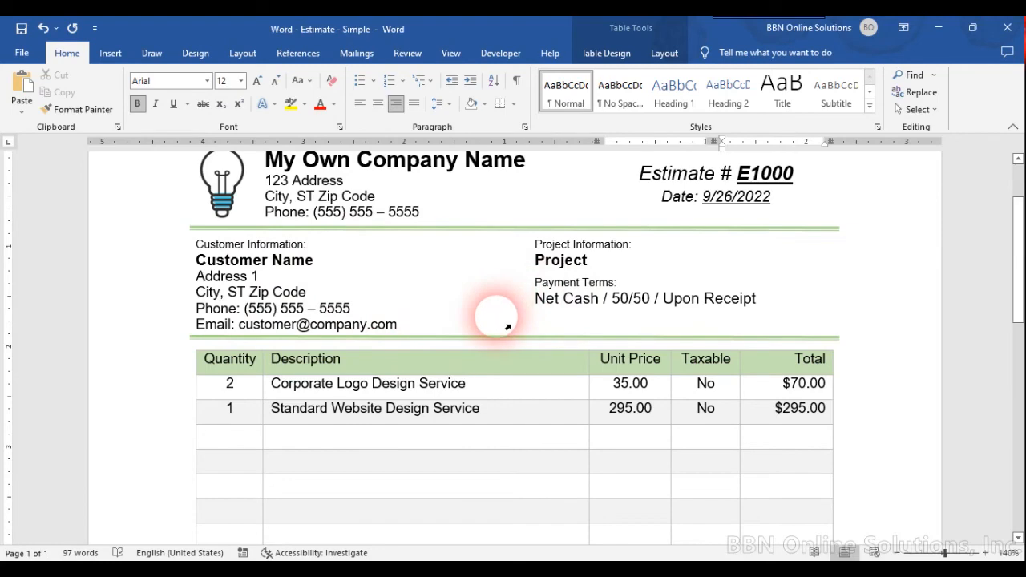
pyautogui.scroll(-4, 509, 325)
pyautogui.scroll(3, 426, 344)
pyautogui.scroll(1, 411, 353)
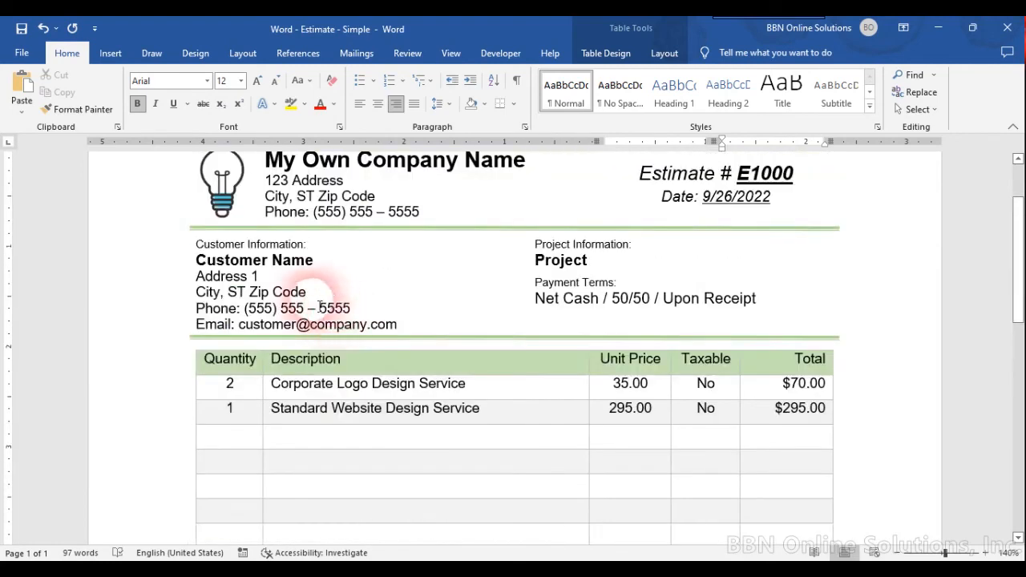
# Select the green divider line below the company header and browse the available line styles without applying one.
pyautogui.click(208, 235)
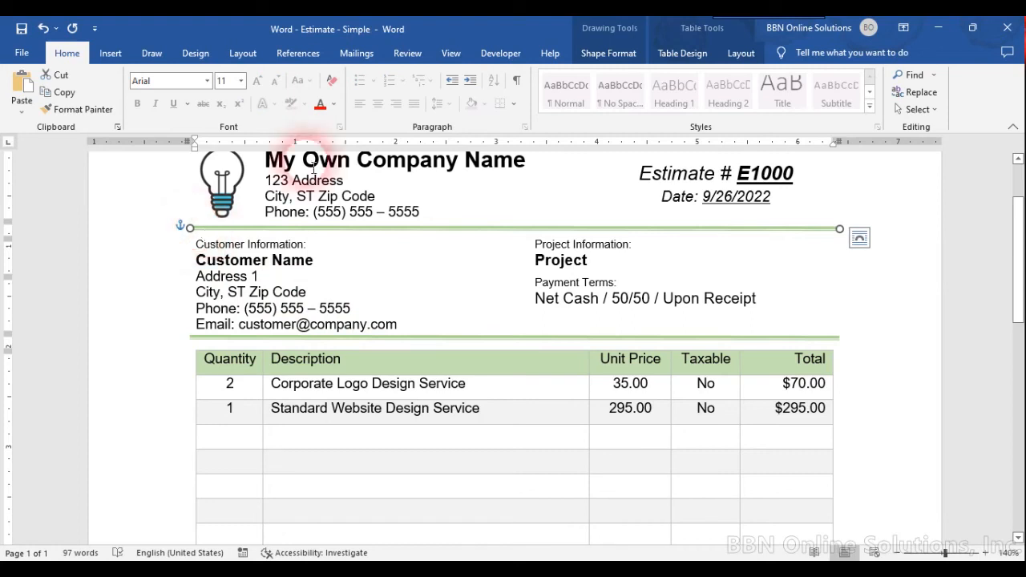
pyautogui.doubleClick(249, 233)
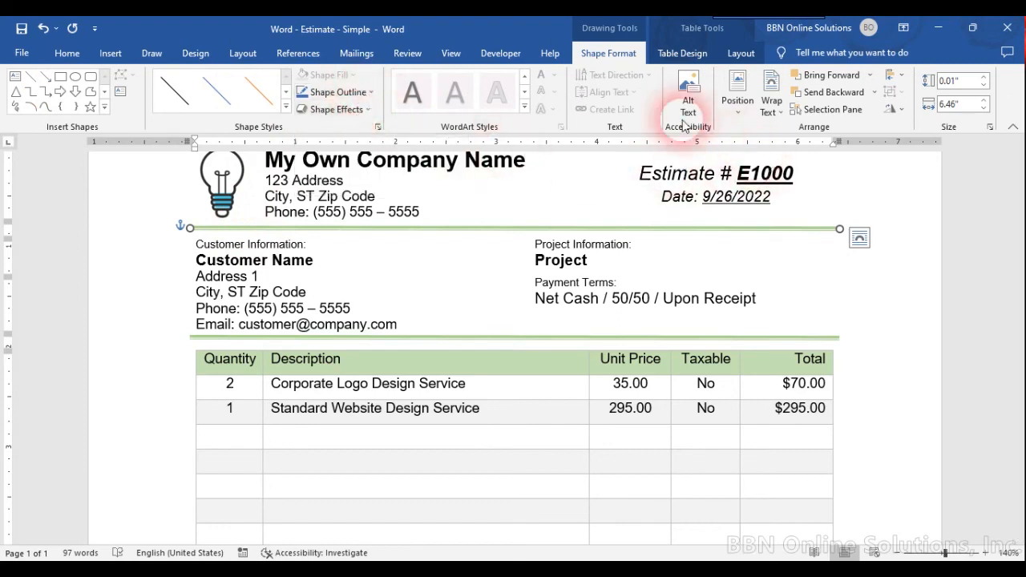
pyautogui.click(287, 97)
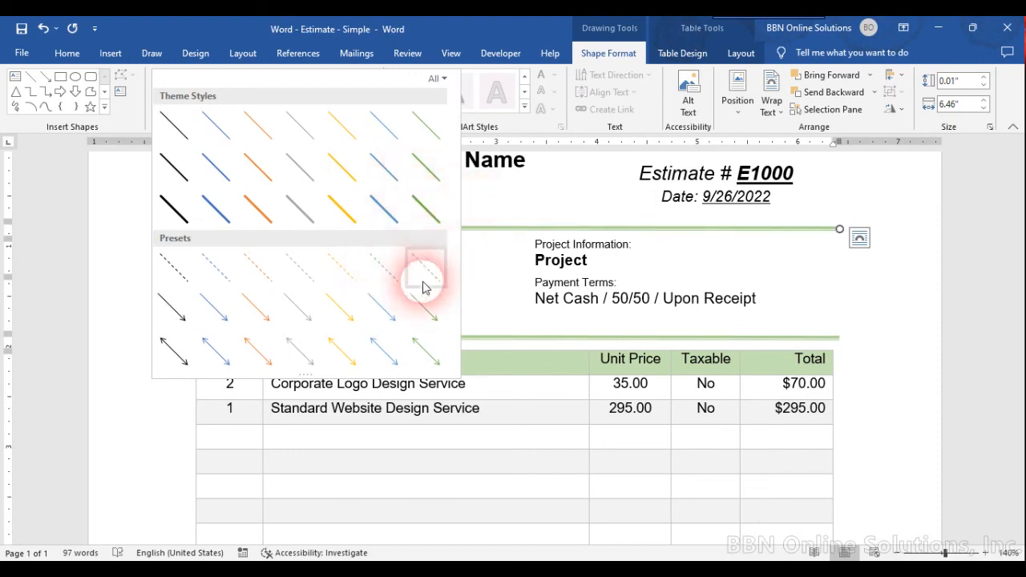
pyautogui.click(523, 210)
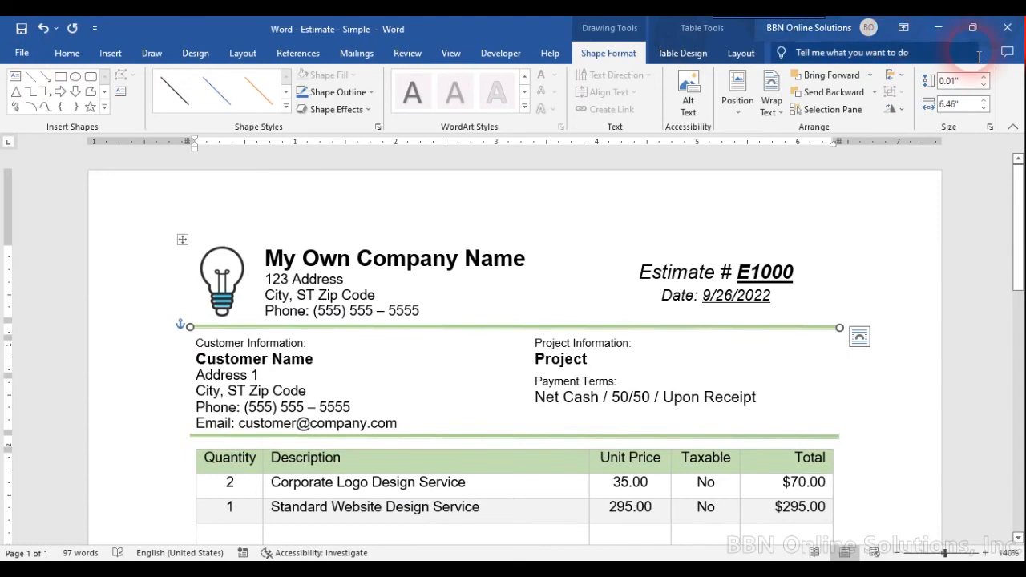
# Close the "Word - Estimate - Simple" document.
pyautogui.click(1008, 27)
pyautogui.click(591, 324)
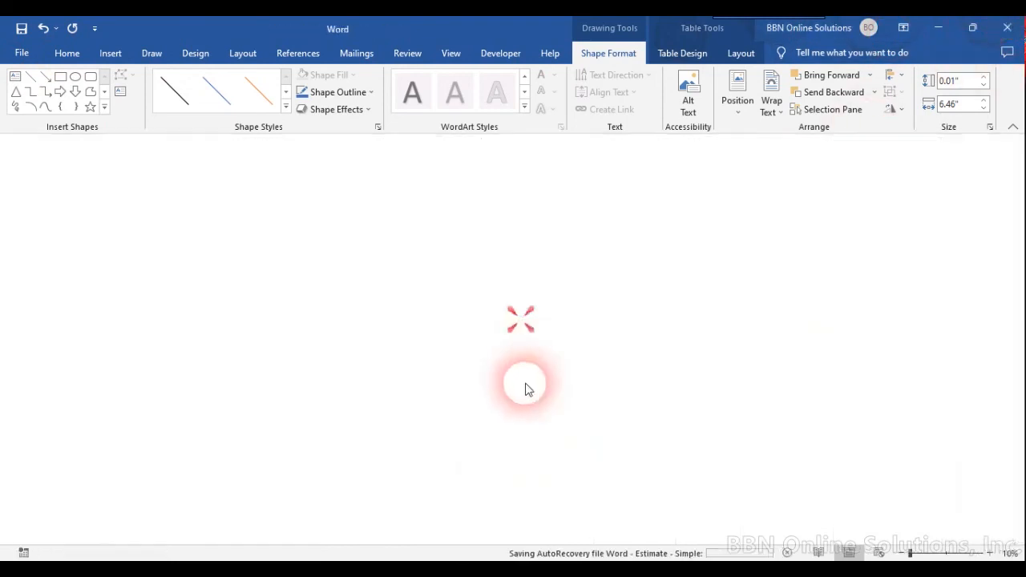